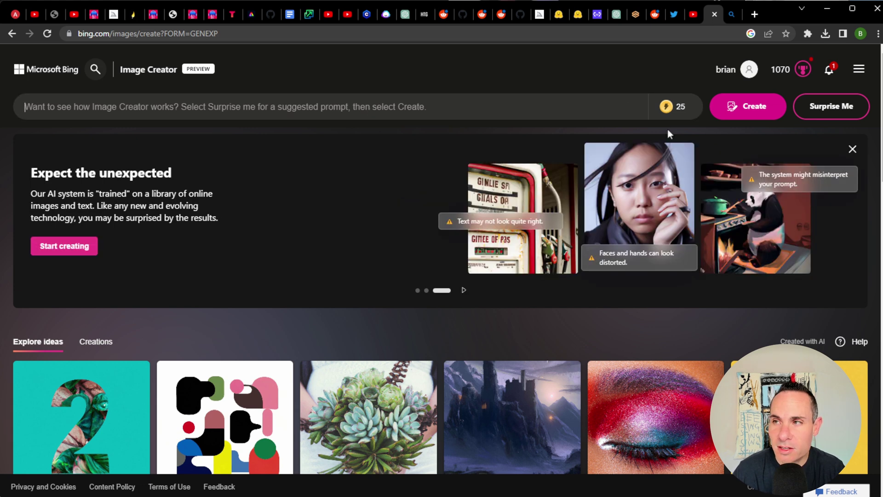
Look through the Image Creator start page, from the example image gallery down to the frequently asked questions
{"action": "mouse_move", "coordinate": [671, 118]}
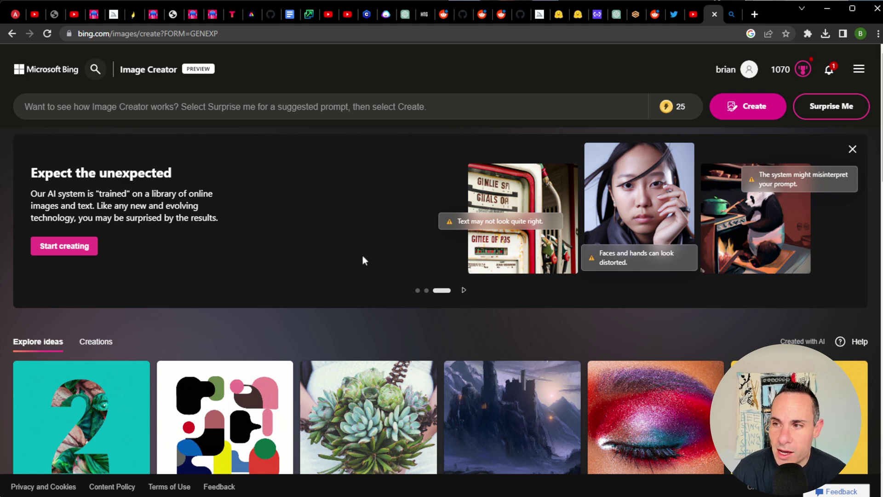
{"action": "scroll", "coordinate": [364, 258], "scroll_direction": "down", "scroll_amount": 10}
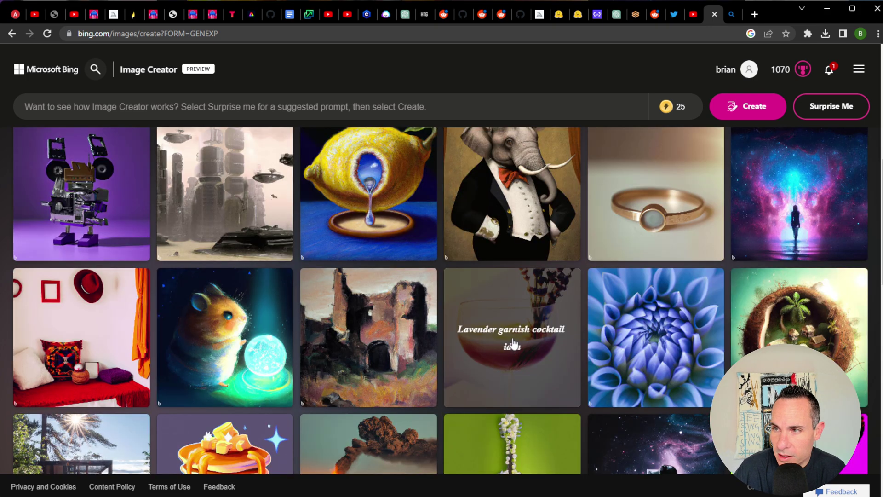
{"action": "scroll", "coordinate": [515, 347], "scroll_direction": "down", "scroll_amount": 4}
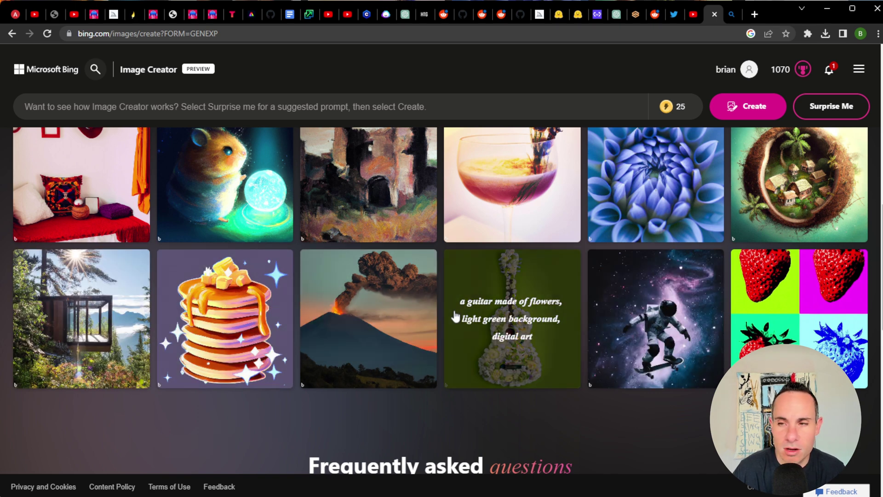
{"action": "scroll", "coordinate": [454, 309], "scroll_direction": "down", "scroll_amount": 5}
{"action": "scroll", "coordinate": [518, 306], "scroll_direction": "down", "scroll_amount": 2}
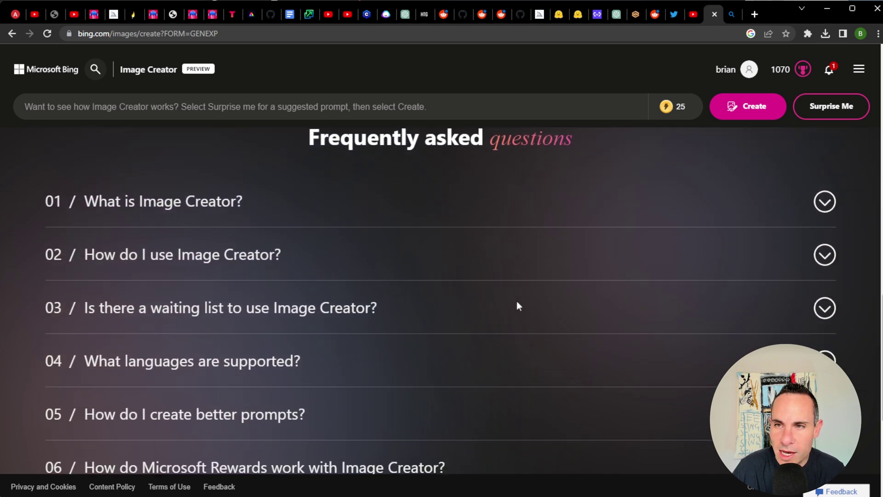
{"action": "scroll", "coordinate": [669, 347], "scroll_direction": "down", "scroll_amount": 3}
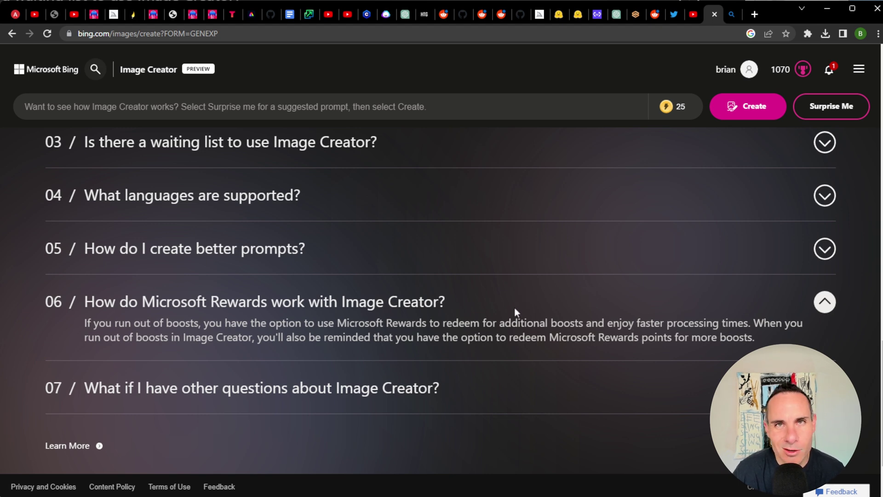
{"action": "scroll", "coordinate": [499, 297], "scroll_direction": "up", "scroll_amount": 15}
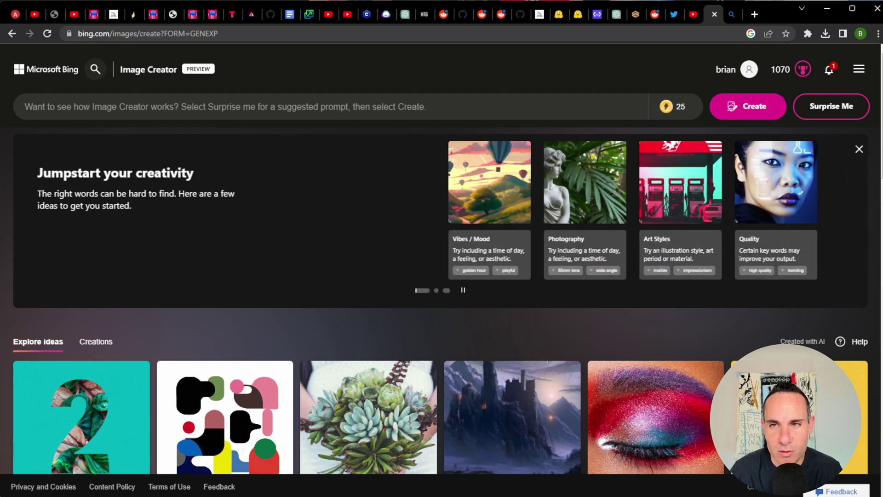
Generate images in Image Creator from the prompt "spiderman surfing"
{"action": "type", "text": "spiderman surfing"}
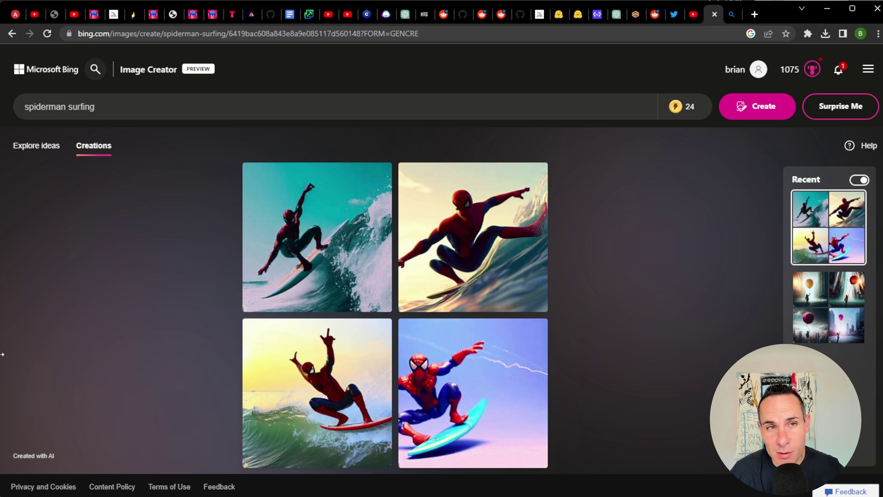
{"action": "left_click_drag", "start_coordinate": [1, 354], "coordinate": [3, 406]}
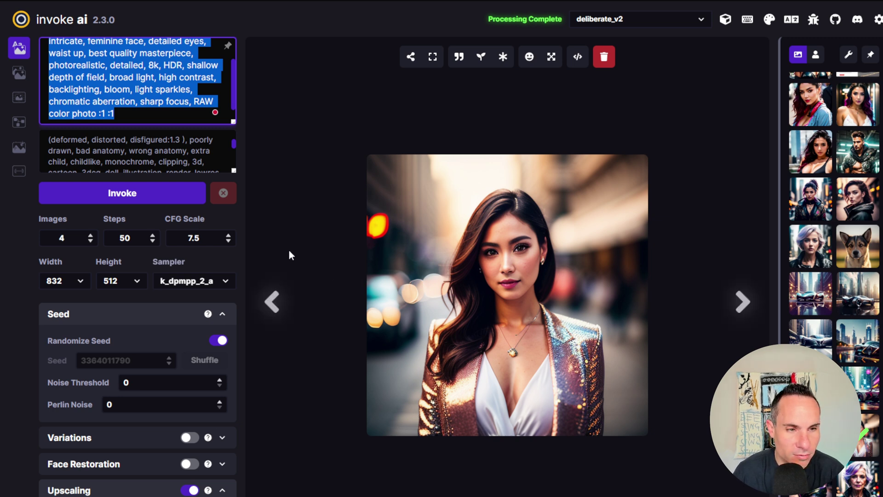
Generate Bing images from the "30yo woman in a city" photorealistic prompt used in Invoke AI and view the results enlarged
{"action": "scroll", "coordinate": [194, 120], "scroll_direction": "up", "scroll_amount": 2}
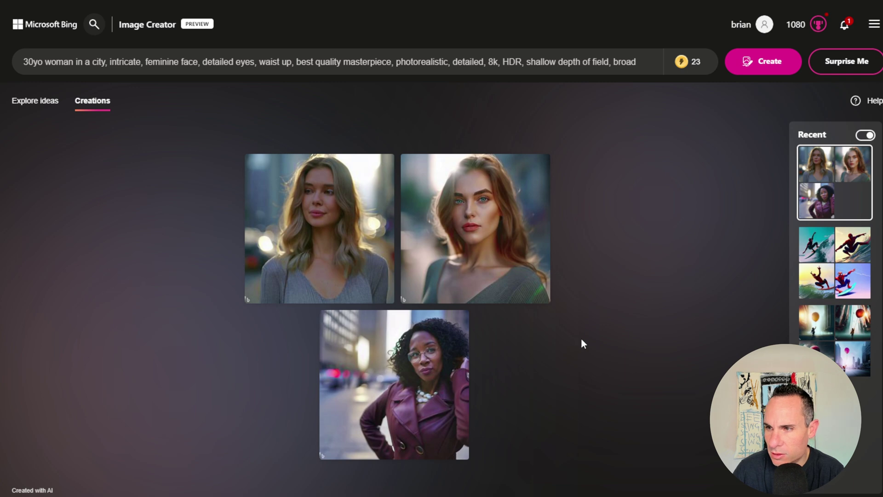
{"action": "left_click", "coordinate": [335, 231]}
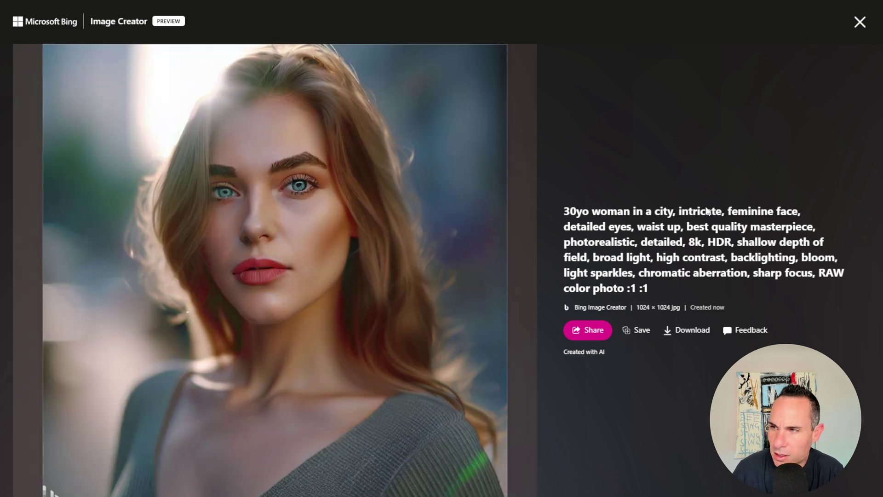
{"action": "left_click", "coordinate": [860, 23]}
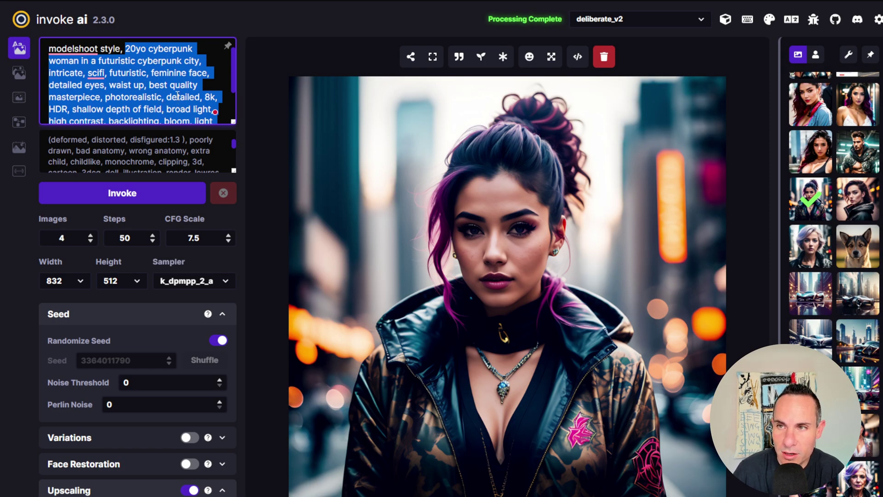
Copy Invoke AI's "modelshoot style, 20yo cyberpunk woman in a futuristic cyberpunk city" prompt, generate Bing images from it and view the first one
{"action": "right_click", "coordinate": [49, 47]}
{"action": "triple_click", "coordinate": [50, 47]}
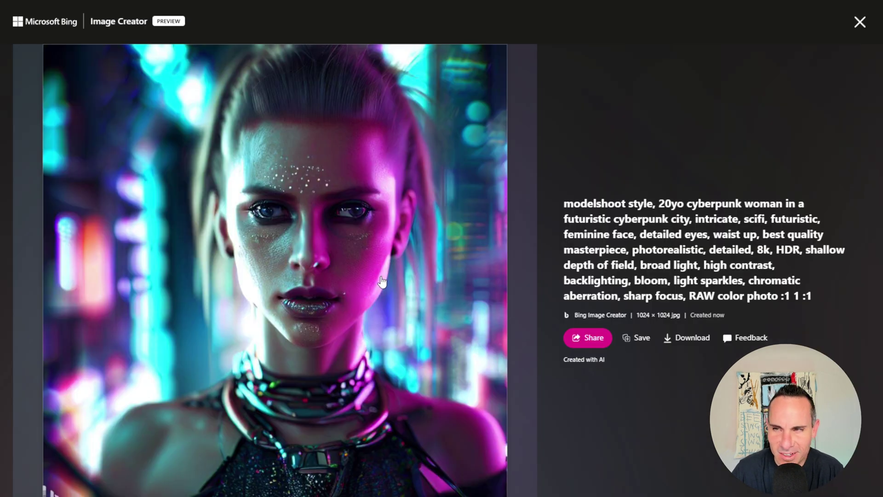
{"action": "left_click", "coordinate": [858, 24]}
View the other three generated cyberpunk woman images enlarged, one after another
{"action": "left_click", "coordinate": [477, 238]}
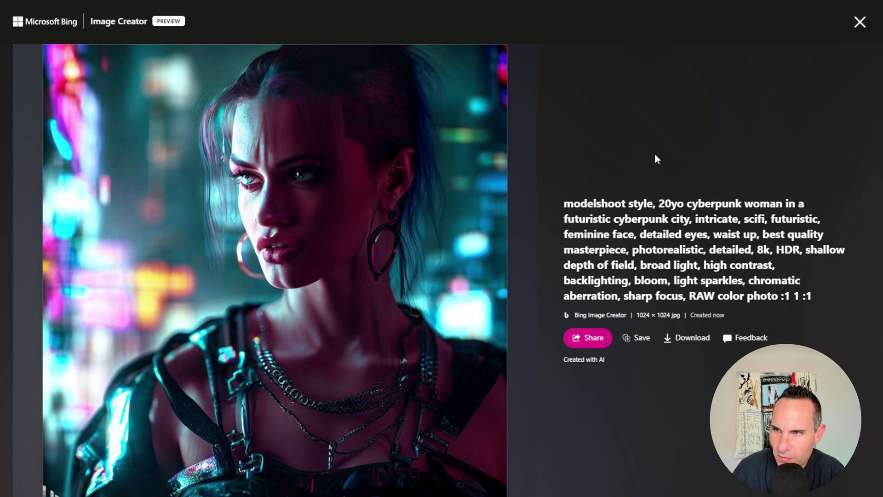
{"action": "left_click", "coordinate": [859, 27]}
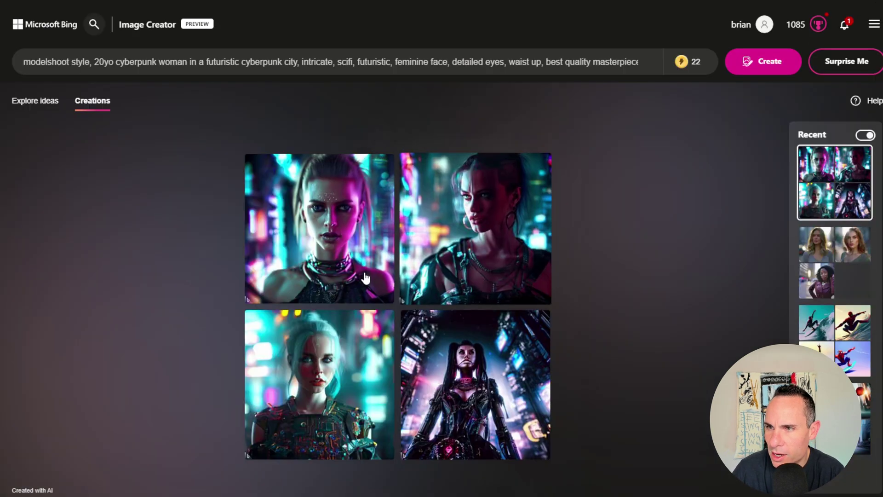
{"action": "left_click", "coordinate": [321, 355]}
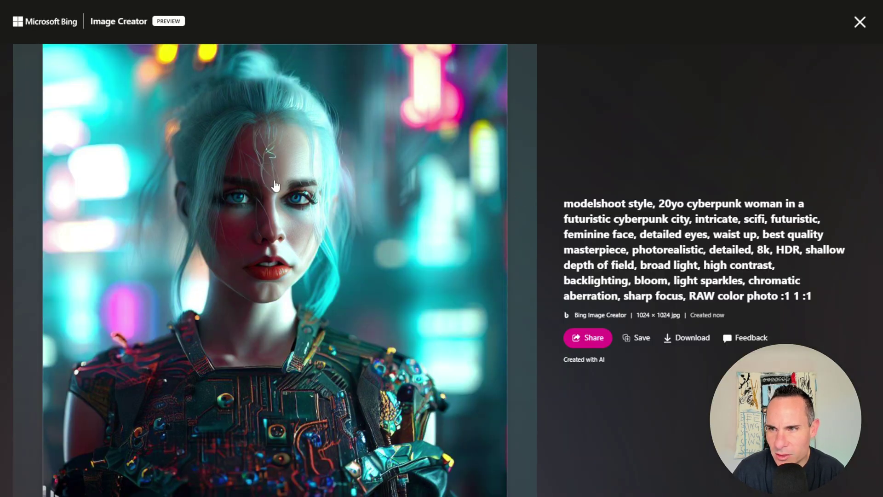
{"action": "left_click", "coordinate": [860, 23]}
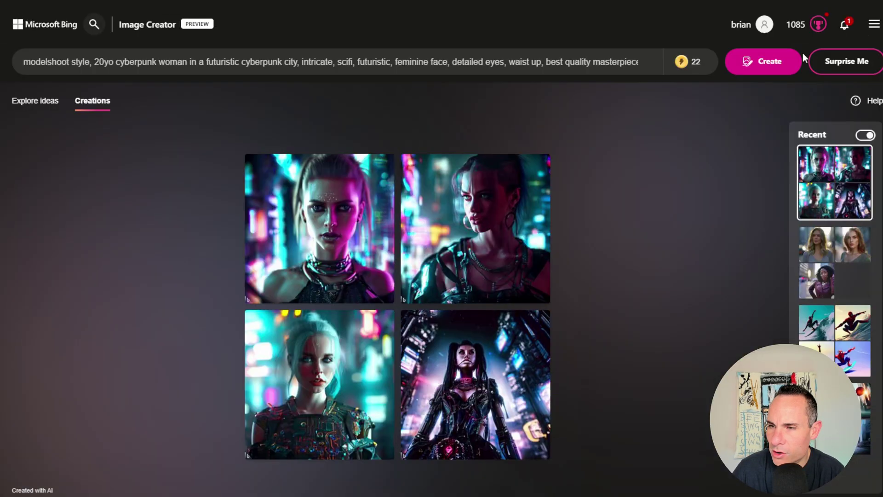
{"action": "left_click", "coordinate": [463, 389]}
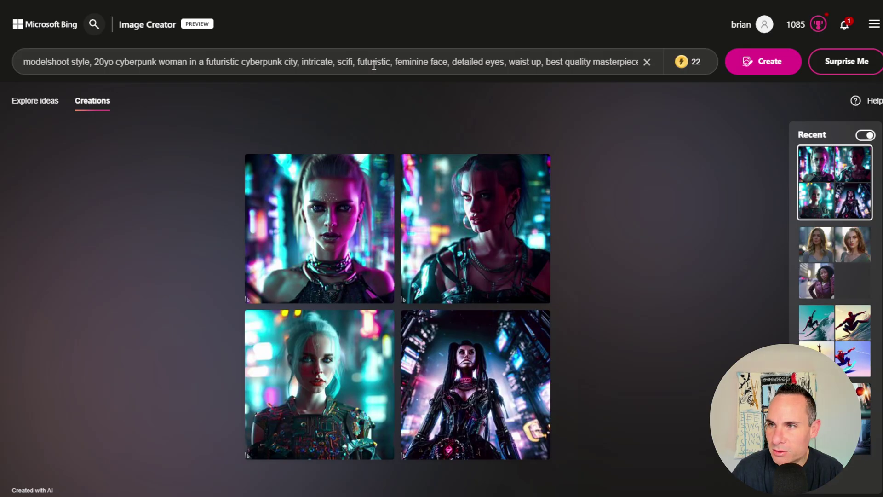
Replace the prompt with "sci-fi mechanical human heart of a 14yo boy, clockwork mechanical, sci-fi jewellery, hyper realistic, human anatomy, robot :1", generate images and view the first
{"action": "triple_click", "coordinate": [346, 62]}
{"action": "right_click", "coordinate": [347, 63]}
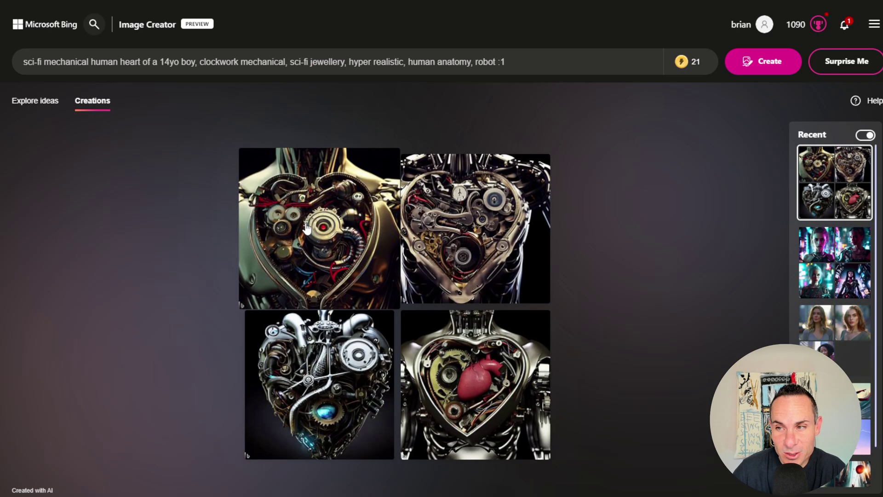
{"action": "left_click", "coordinate": [307, 228]}
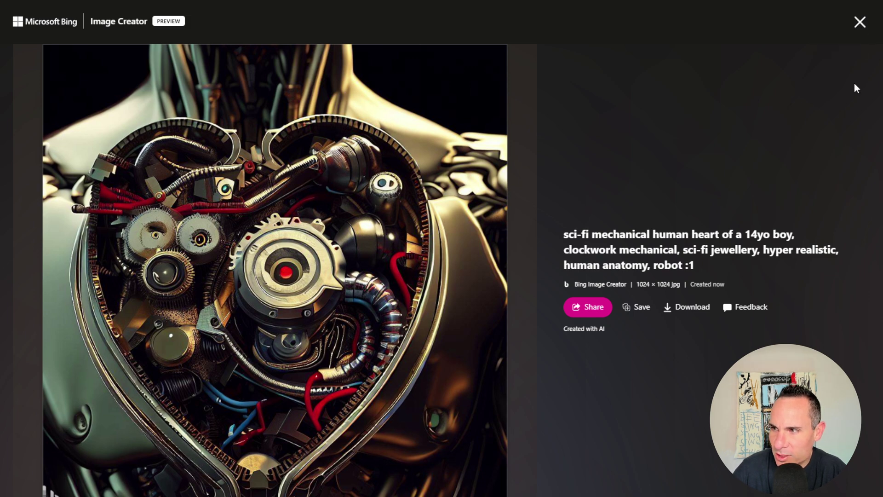
{"action": "left_click", "coordinate": [860, 23]}
View the remaining three mechanical heart images enlarged, one after another
{"action": "left_click", "coordinate": [482, 222]}
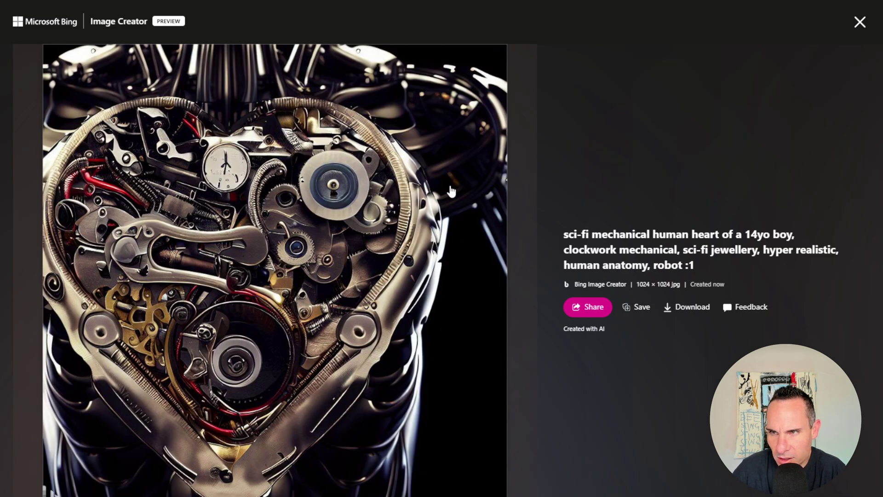
{"action": "left_click", "coordinate": [860, 22]}
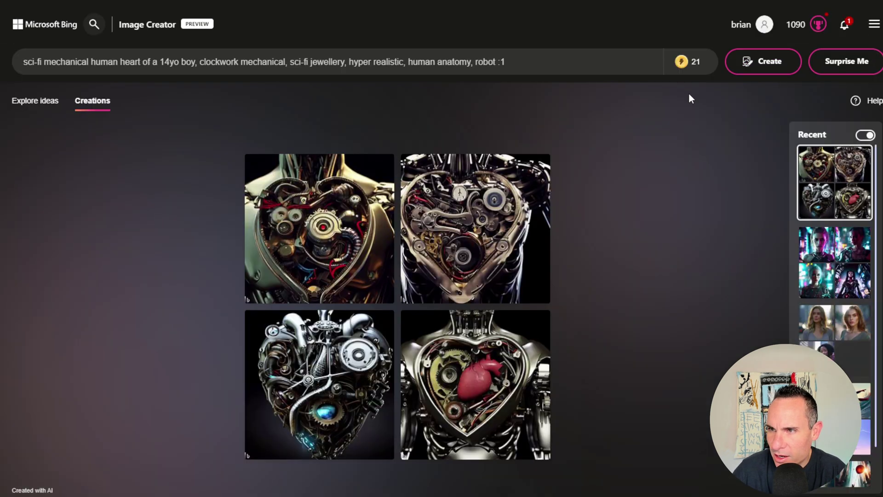
{"action": "left_click", "coordinate": [333, 399]}
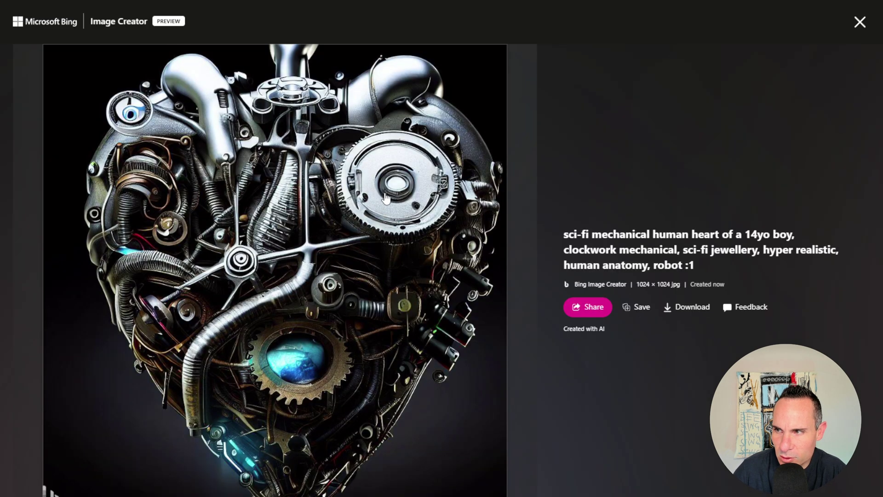
{"action": "left_click", "coordinate": [863, 23]}
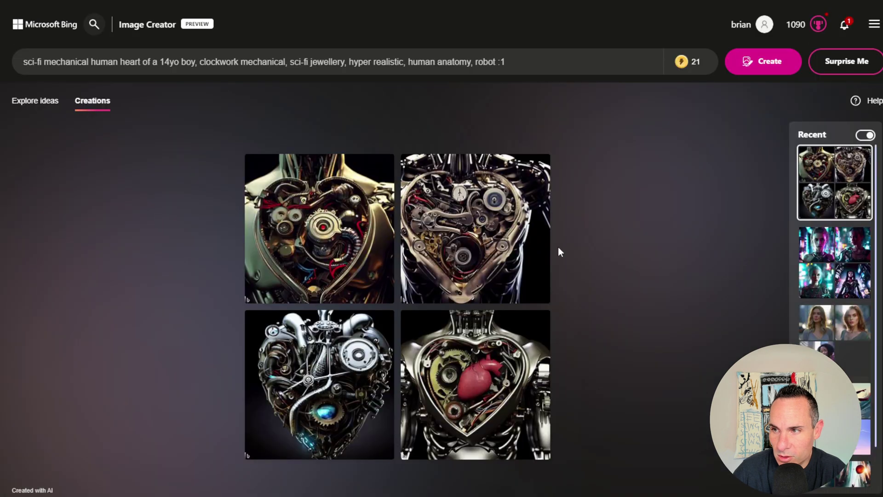
{"action": "left_click", "coordinate": [451, 331]}
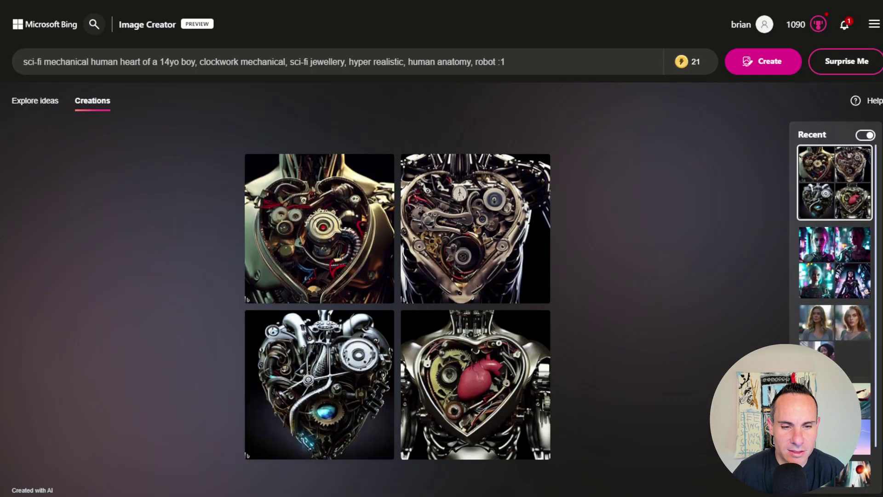
Generate images from the "Editorial Style photo Low Angle Industrial Kitchen Island with Bar Stools" prompt and view the first two results enlarged
{"action": "type", "text": "Editorial Style photo Low Angle Industrial Kitchen Island with Bar Stools Rough, Rustic, Textured Metal Fixtures Neutral, Industrial Restoration Industrial Lighting Los Angeles Early Morning Edgy Industrial"}
{"action": "key", "text": "Return"}
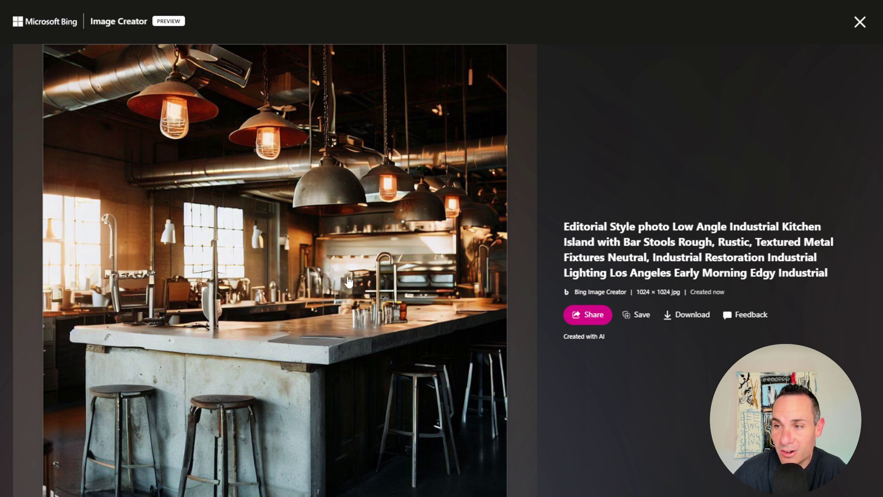
{"action": "key", "text": "Right"}
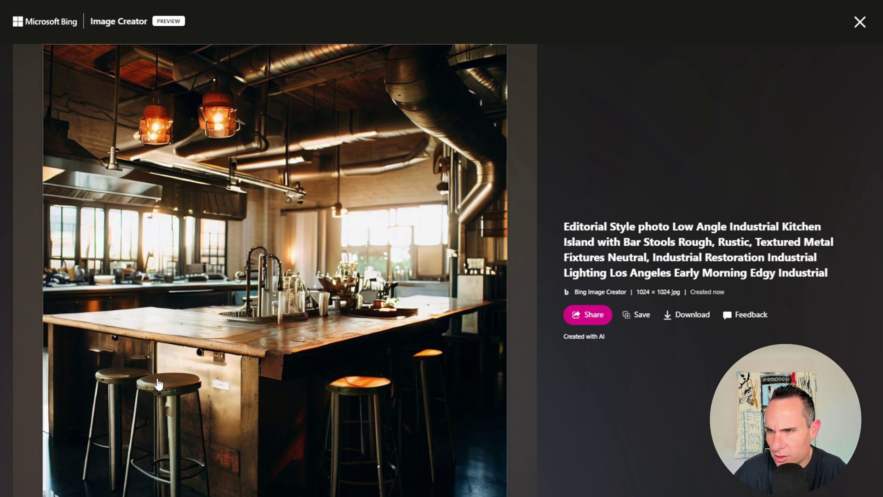
View the other generated industrial kitchen island images enlarged
{"action": "left_click", "coordinate": [859, 22]}
{"action": "left_click", "coordinate": [320, 385]}
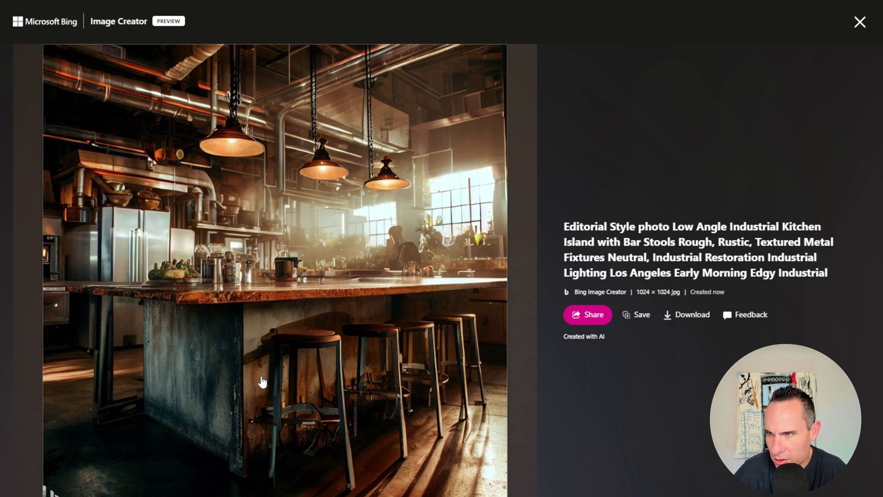
{"action": "left_click", "coordinate": [860, 23]}
{"action": "left_click", "coordinate": [530, 157]}
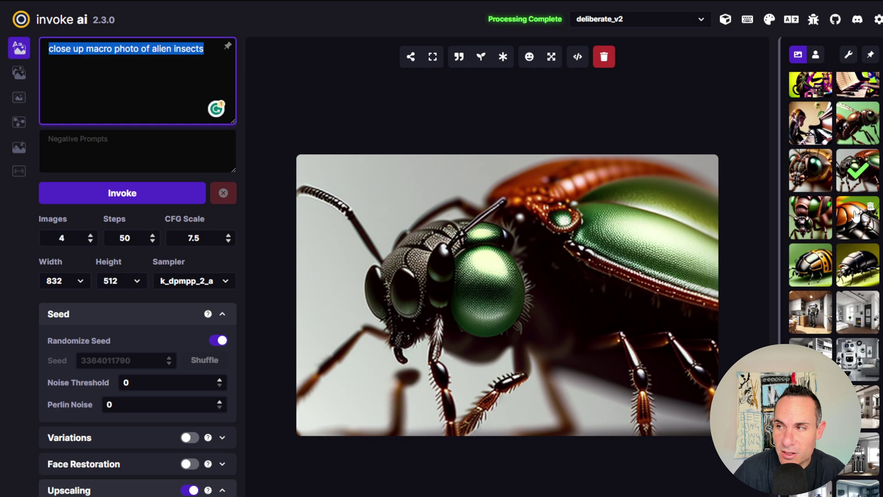
Examine Invoke AI's gallery images for the prompt "close up macro photo of alien insects" one by one
{"action": "left_click", "coordinate": [855, 216]}
{"action": "left_click", "coordinate": [814, 223]}
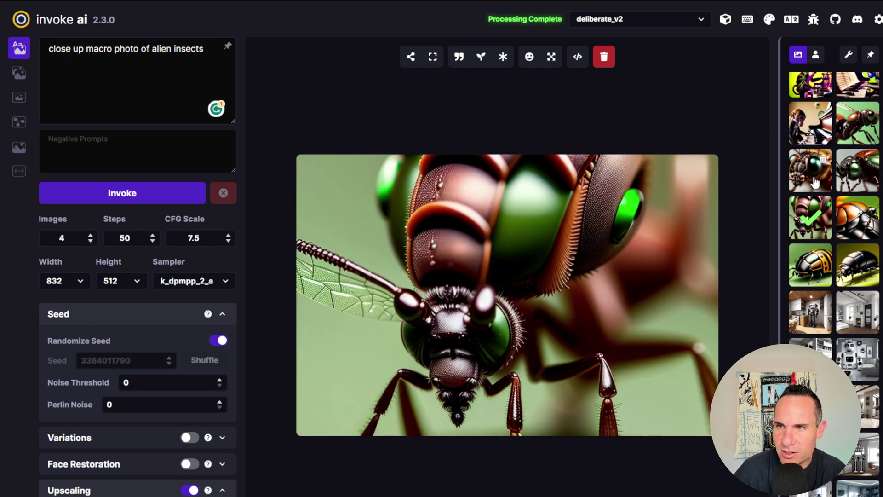
{"action": "left_click", "coordinate": [815, 182]}
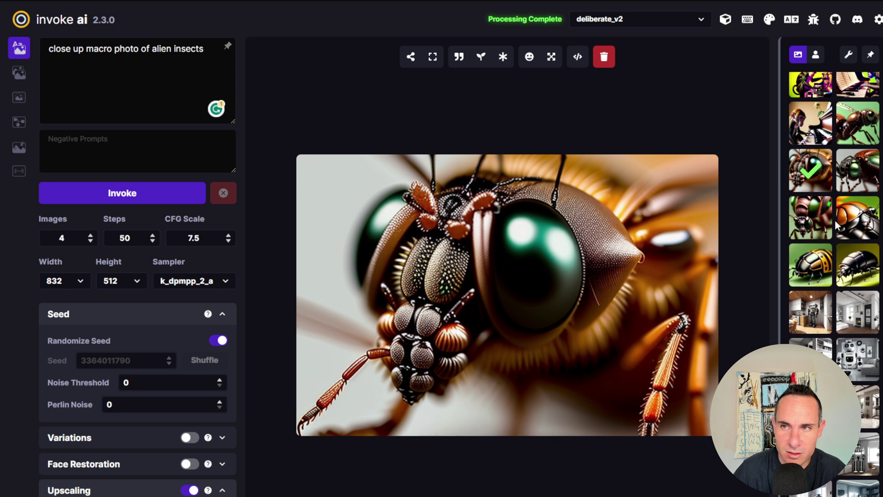
{"action": "left_click", "coordinate": [803, 263]}
{"action": "left_click", "coordinate": [858, 262]}
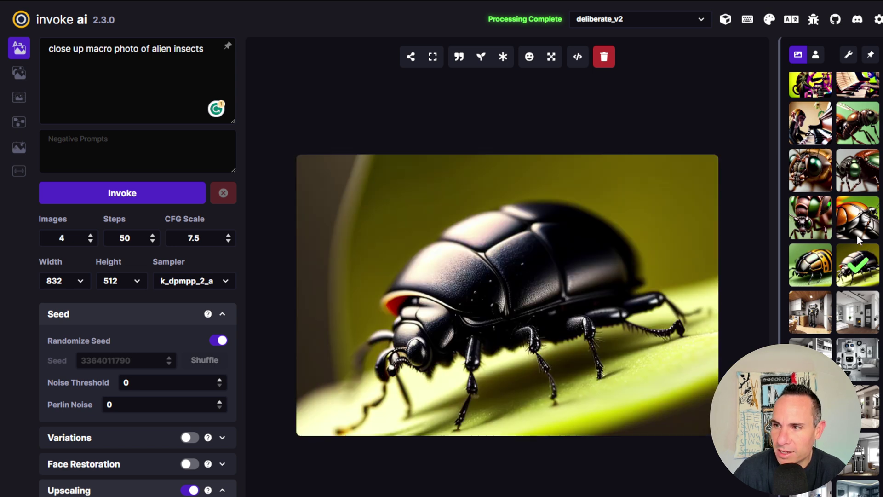
{"action": "left_click", "coordinate": [859, 129]}
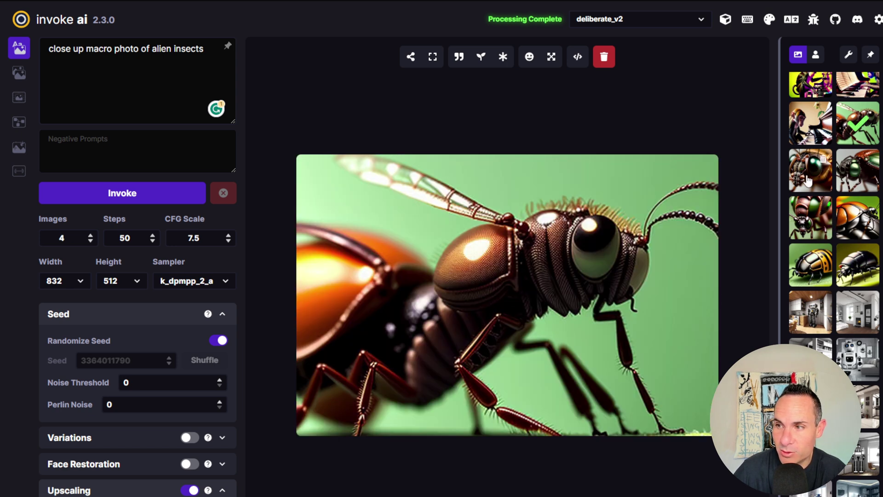
{"action": "left_click", "coordinate": [808, 180]}
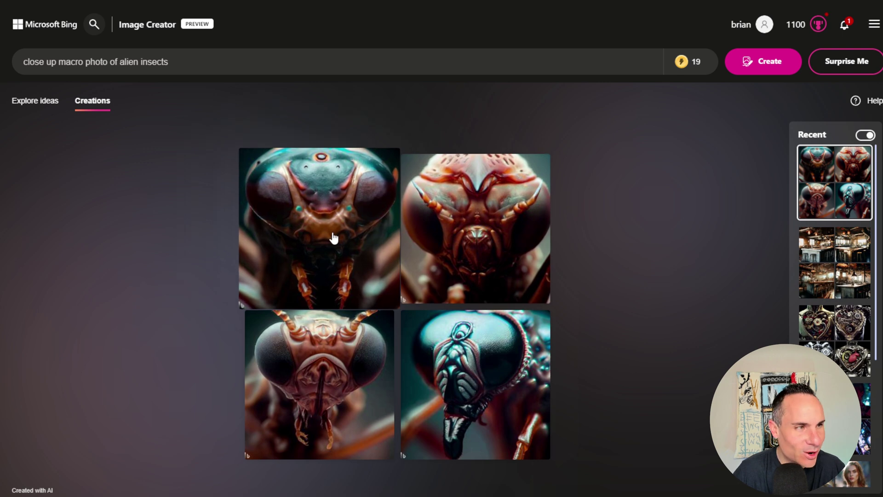
View the first Bing alien insect image enlarged and return to the set of results
{"action": "left_click", "coordinate": [333, 238]}
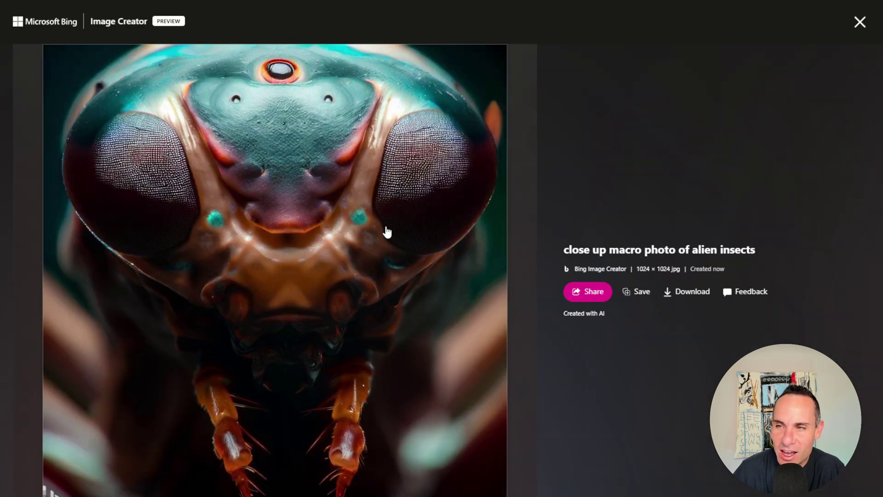
{"action": "left_click", "coordinate": [860, 22]}
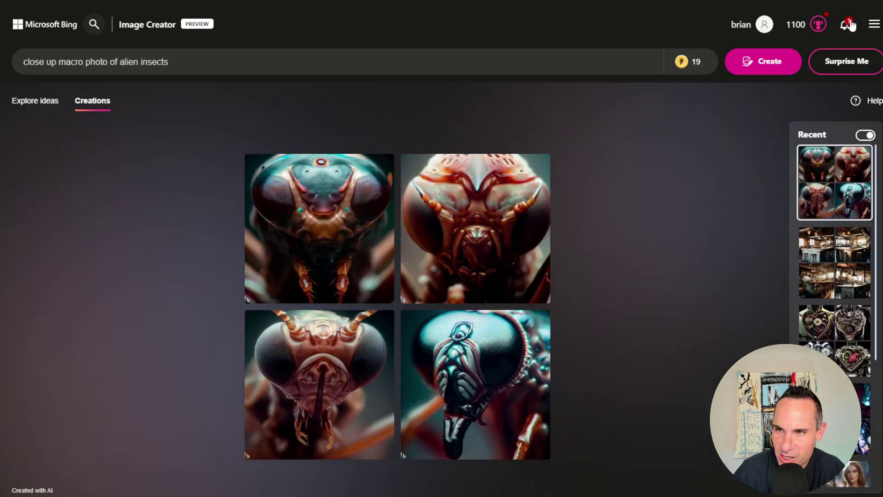
View the remaining Bing alien insect images enlarged, one after another
{"action": "left_click", "coordinate": [492, 214]}
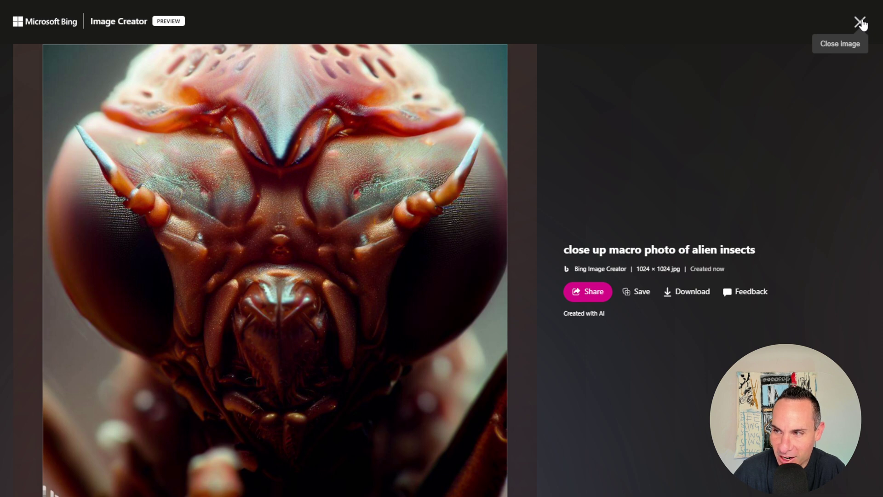
{"action": "key", "text": "Right"}
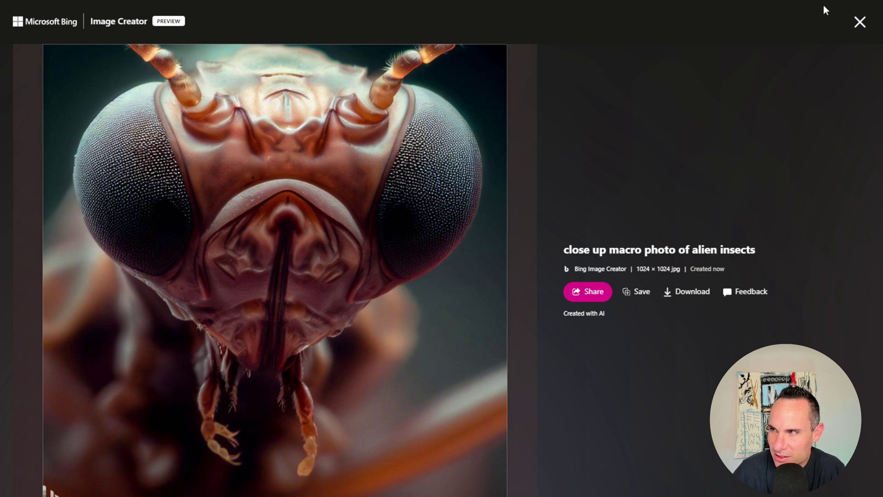
{"action": "key", "text": "Right"}
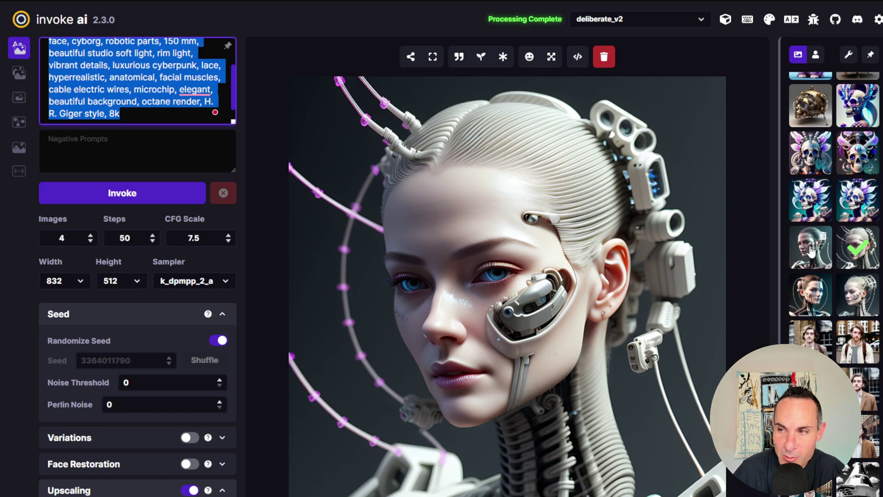
In Invoke AI, review the porcelain woman android prompt from its beginning and view its gallery images one by one
{"action": "scroll", "coordinate": [132, 79], "scroll_direction": "up", "scroll_amount": 3}
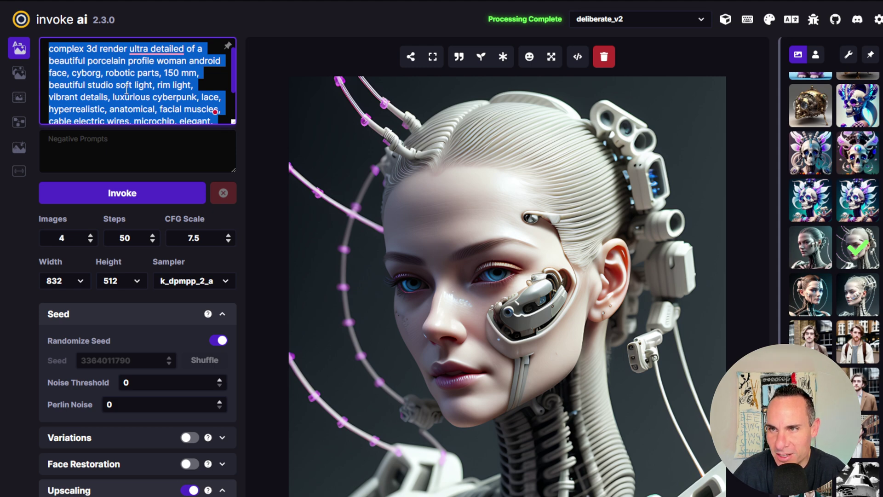
{"action": "left_click", "coordinate": [811, 252]}
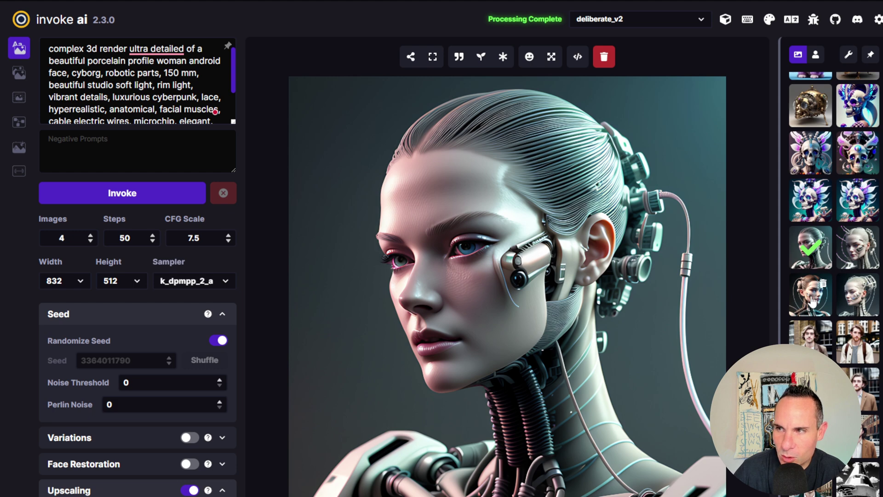
{"action": "left_click", "coordinate": [812, 302]}
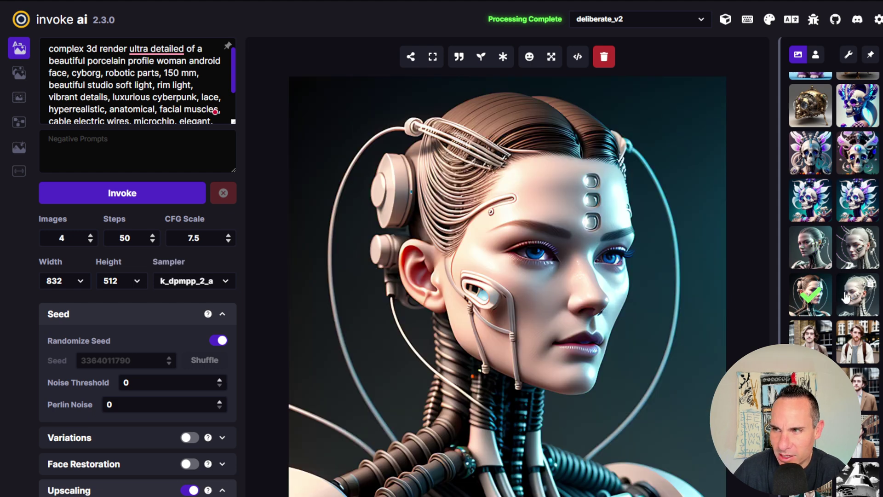
{"action": "left_click", "coordinate": [855, 296]}
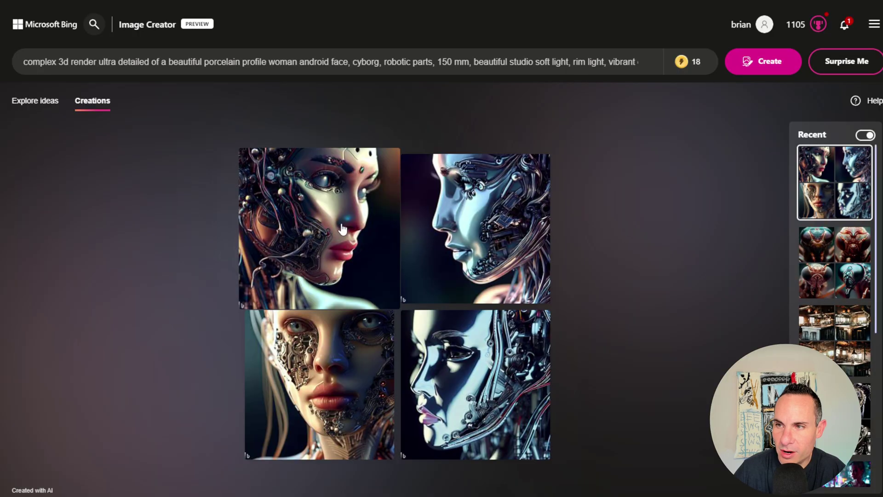
In Bing Image Creator, view each of the four porcelain android face results enlarged and return to the set
{"action": "left_click", "coordinate": [342, 228]}
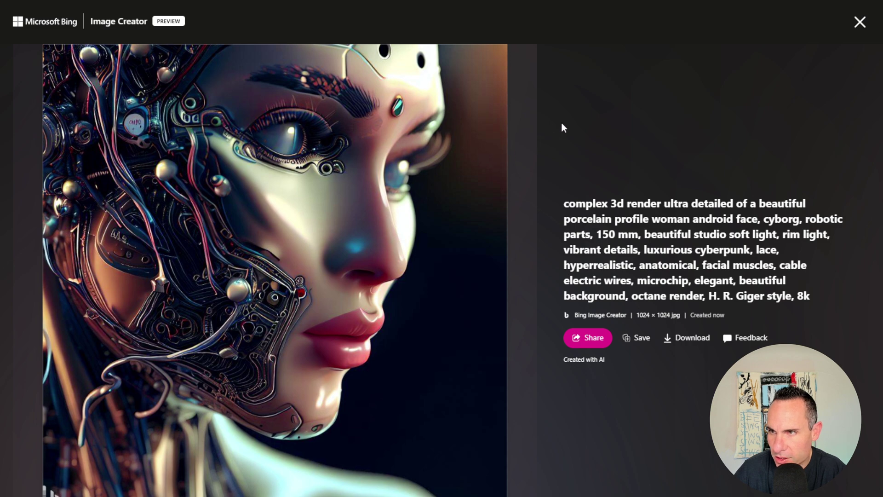
{"action": "left_click", "coordinate": [859, 22]}
{"action": "left_click", "coordinate": [508, 203]}
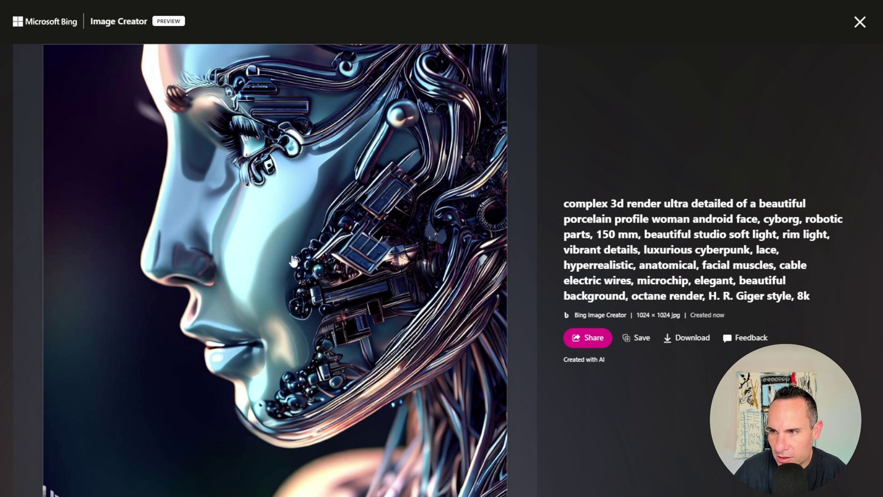
{"action": "left_click", "coordinate": [860, 23]}
{"action": "left_click", "coordinate": [344, 398]}
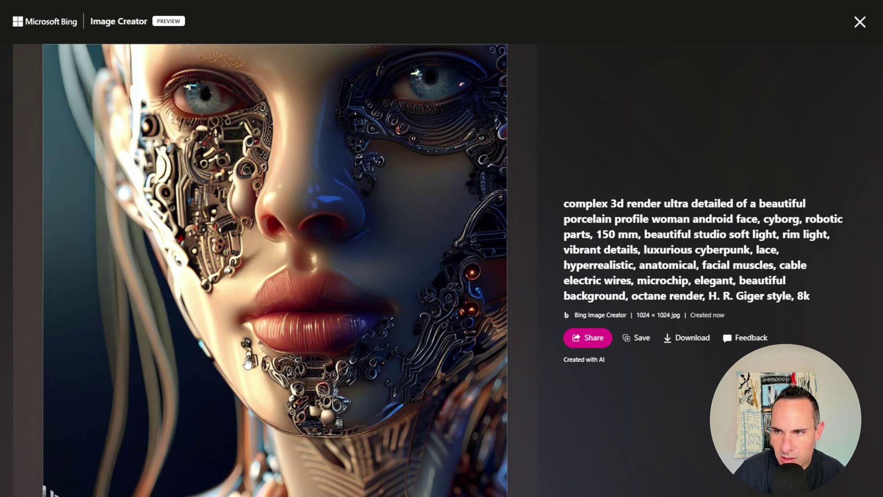
{"action": "left_click", "coordinate": [859, 22]}
{"action": "left_click", "coordinate": [491, 399]}
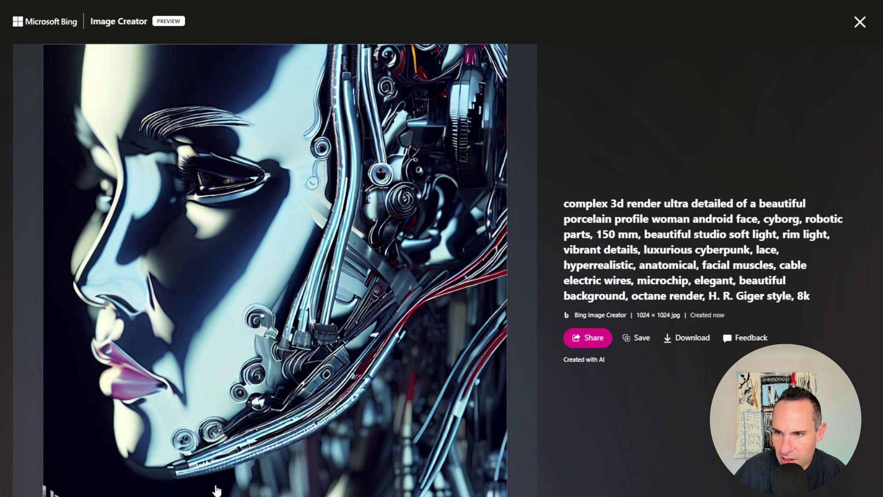
{"action": "left_click", "coordinate": [859, 21]}
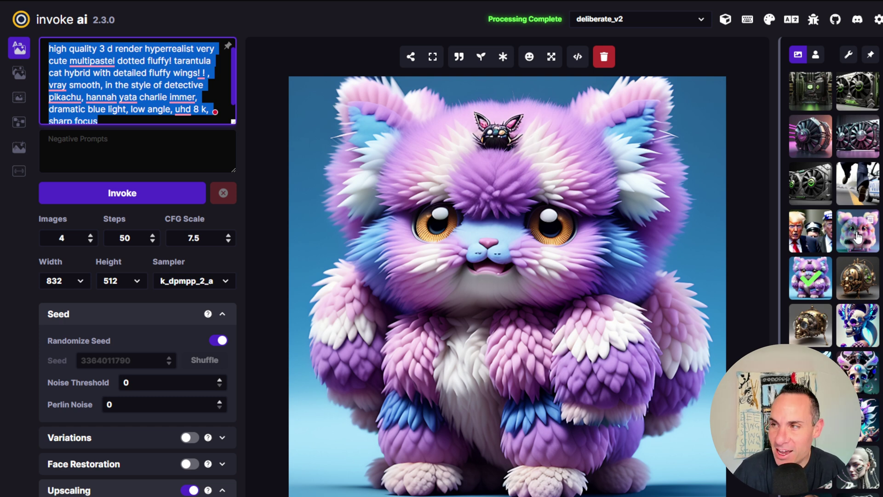
Examine Invoke AI's gallery images for the multipastel fluffy tarantula cat hybrid prompt one by one
{"action": "left_click", "coordinate": [859, 237]}
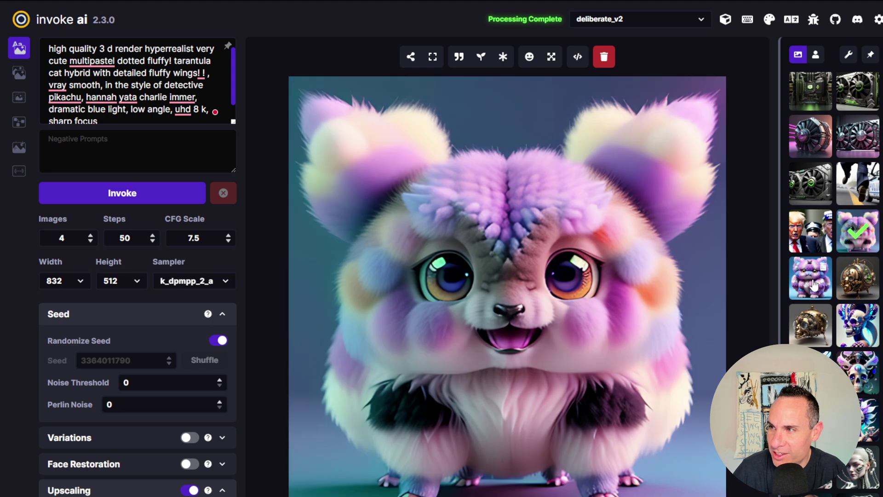
{"action": "scroll", "coordinate": [813, 285], "scroll_direction": "down", "scroll_amount": 5}
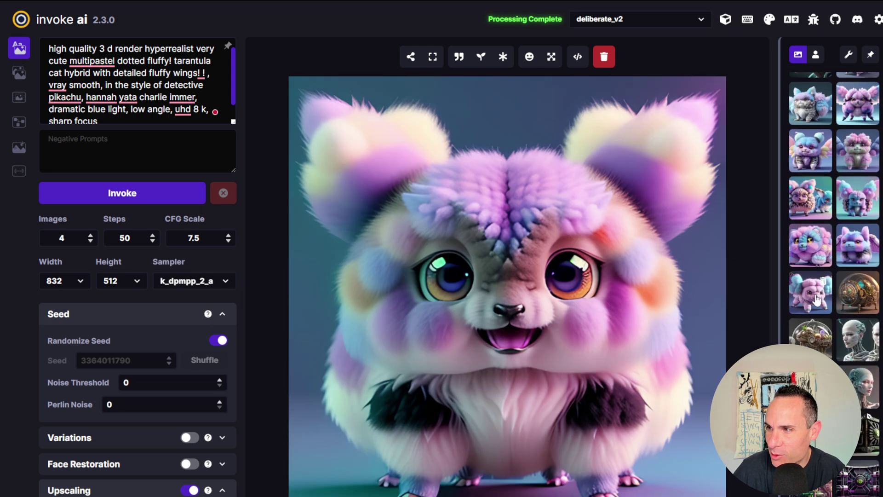
{"action": "left_click", "coordinate": [817, 300]}
{"action": "left_click", "coordinate": [867, 237]}
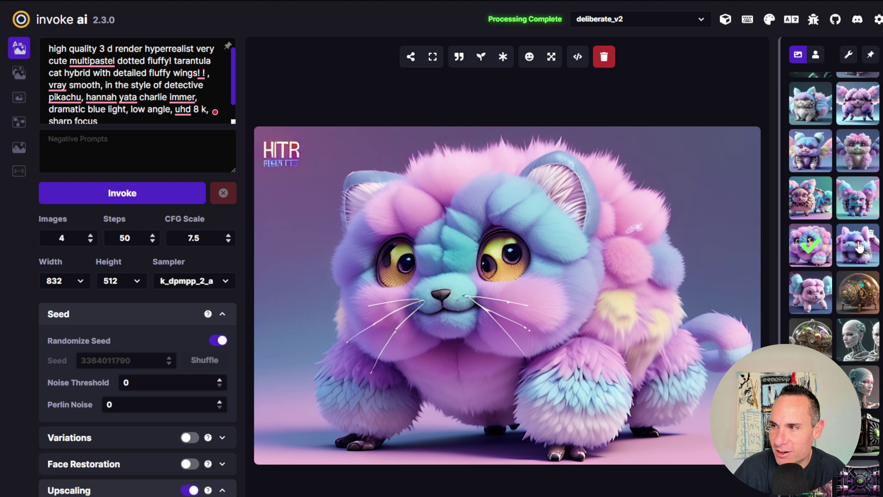
{"action": "left_click", "coordinate": [861, 198]}
{"action": "left_click", "coordinate": [809, 197]}
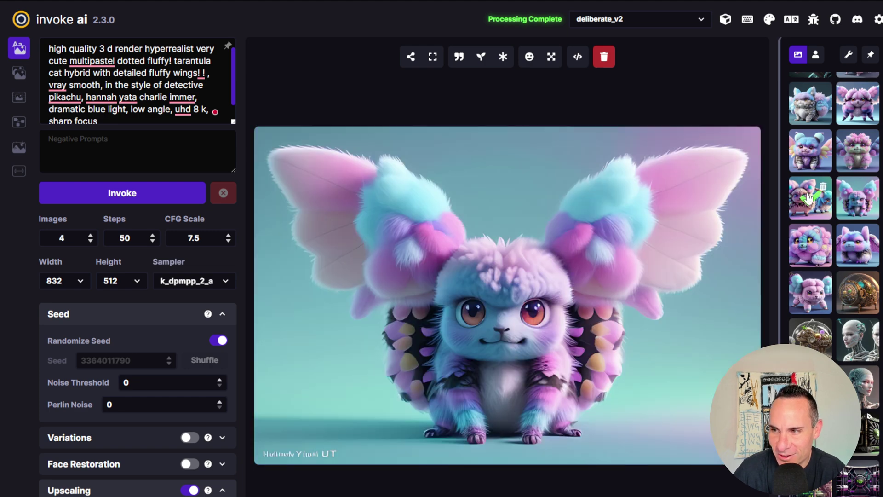
{"action": "left_click", "coordinate": [812, 152]}
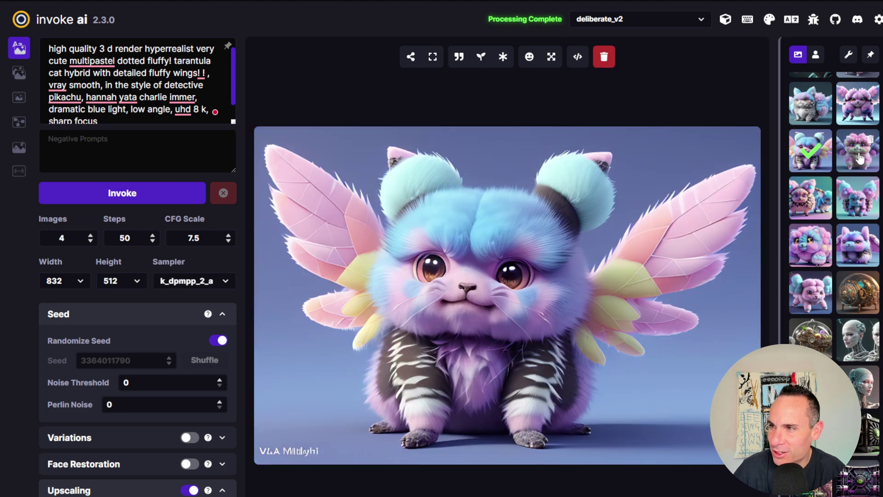
{"action": "left_click", "coordinate": [857, 154]}
{"action": "left_click", "coordinate": [859, 110]}
{"action": "scroll", "coordinate": [831, 250], "scroll_direction": "up", "scroll_amount": 4}
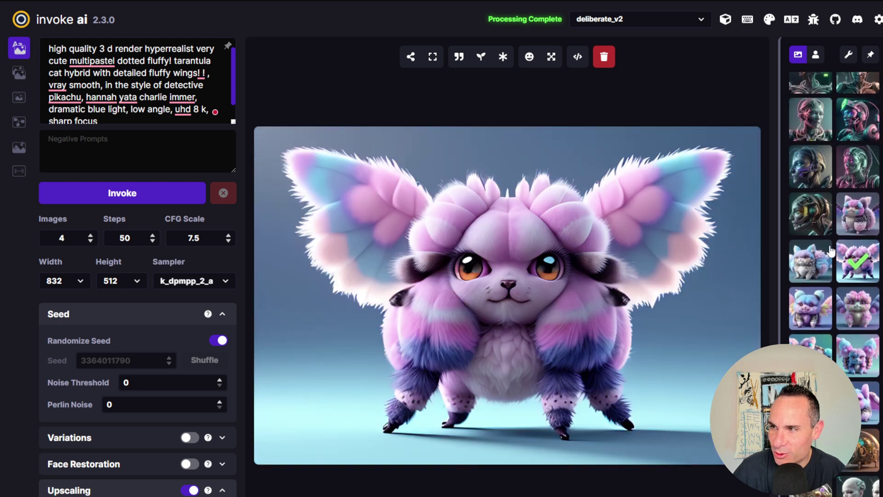
{"action": "left_click", "coordinate": [811, 268]}
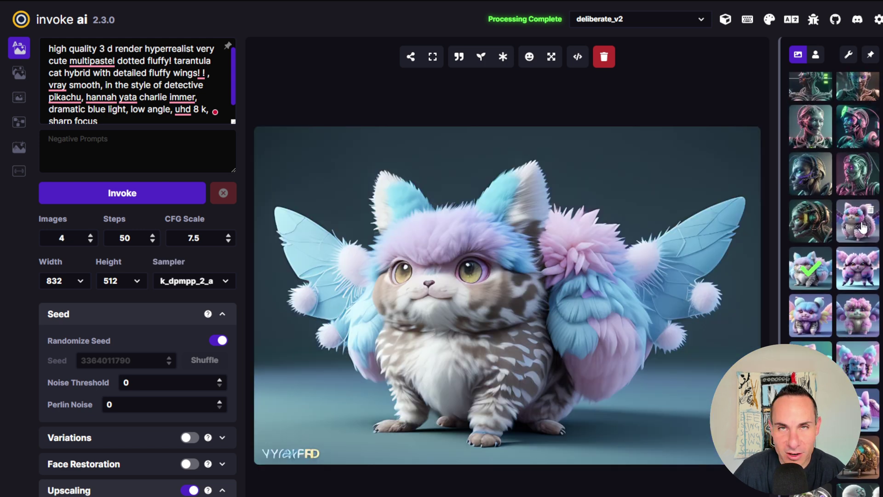
{"action": "left_click", "coordinate": [860, 223]}
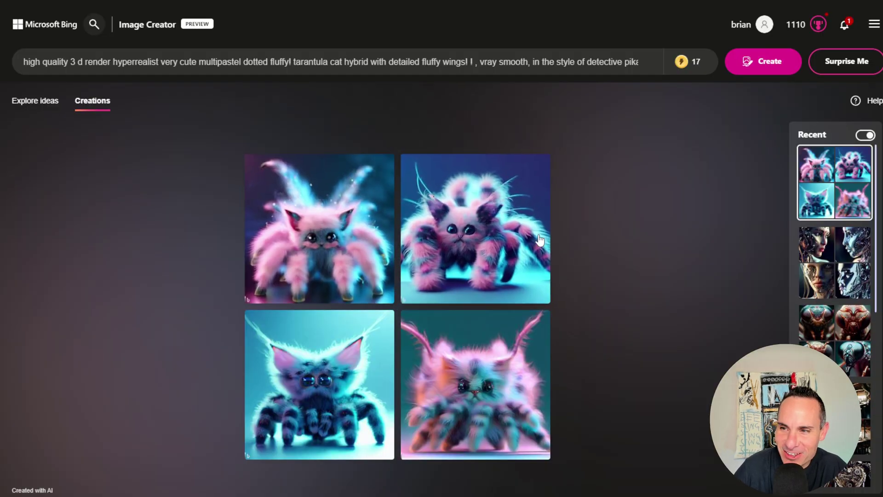
In Bing Image Creator, view each of the four fluffy tarantula cat hybrid results enlarged
{"action": "left_click", "coordinate": [319, 229]}
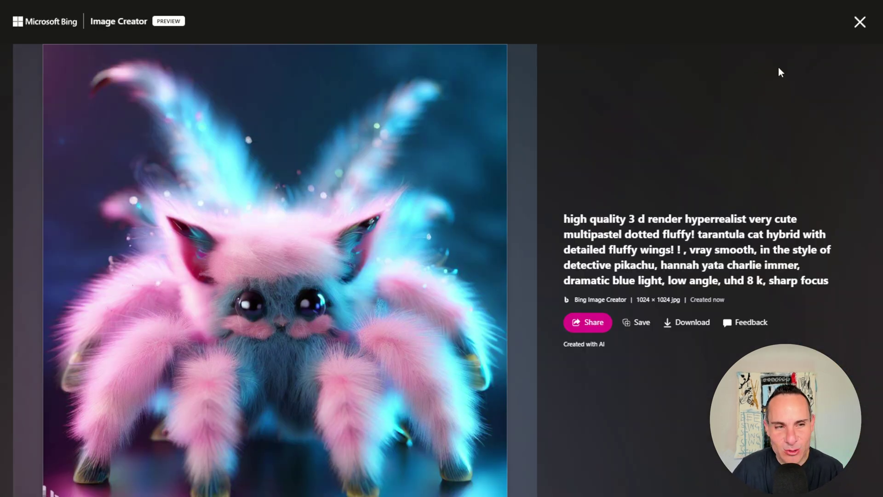
{"action": "left_click", "coordinate": [859, 22]}
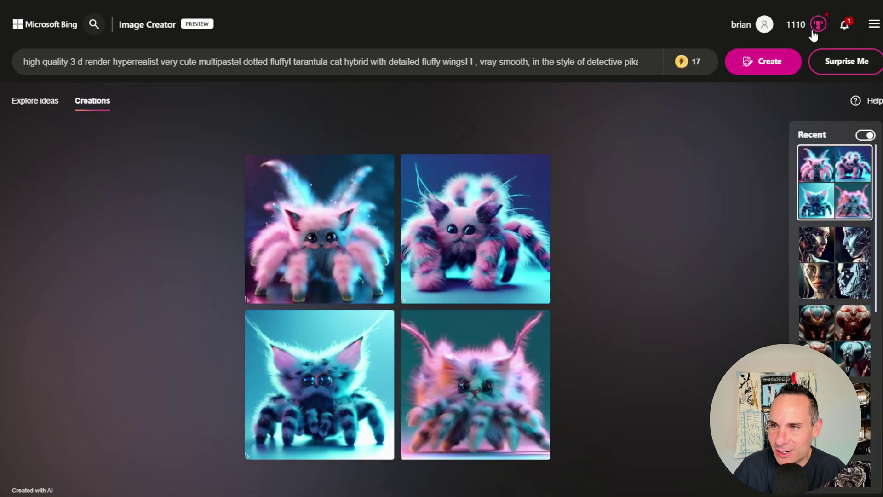
{"action": "left_click", "coordinate": [495, 199]}
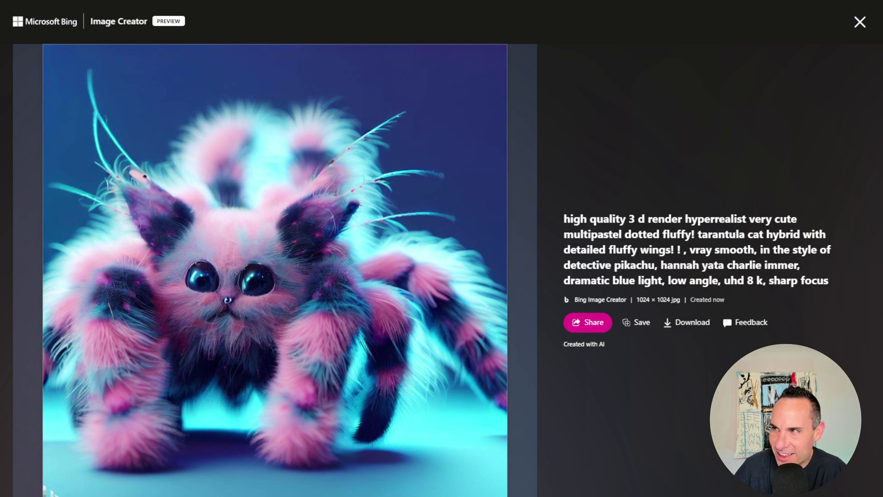
{"action": "left_click", "coordinate": [854, 23]}
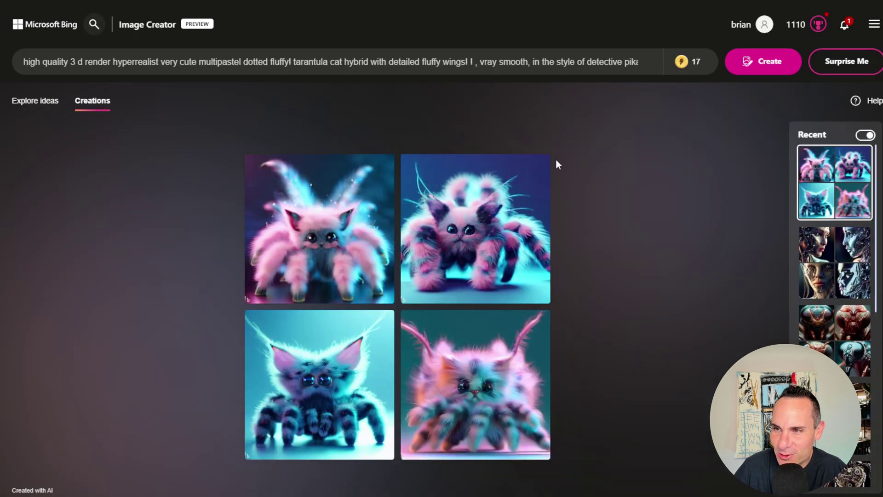
{"action": "left_click", "coordinate": [323, 365]}
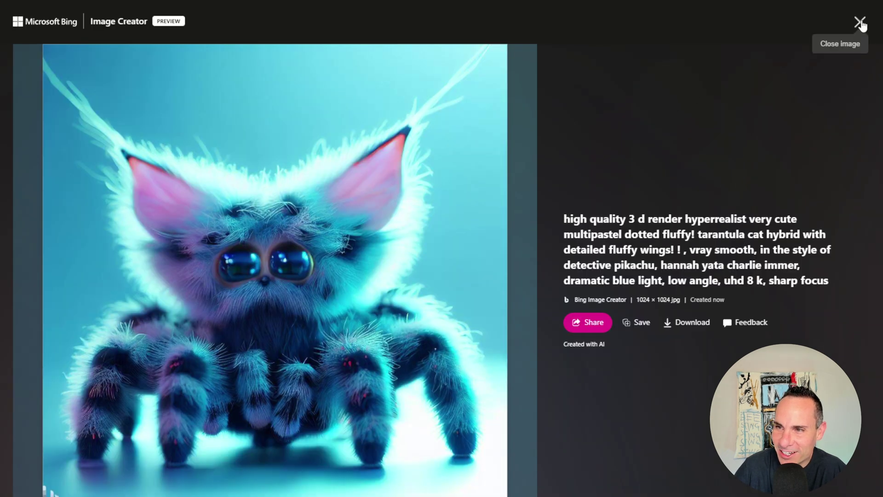
{"action": "left_click", "coordinate": [861, 23]}
{"action": "left_click", "coordinate": [464, 389]}
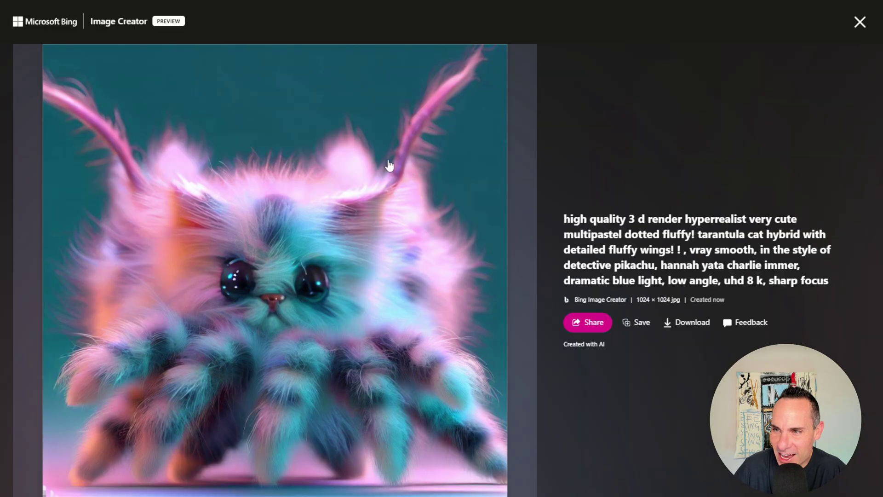
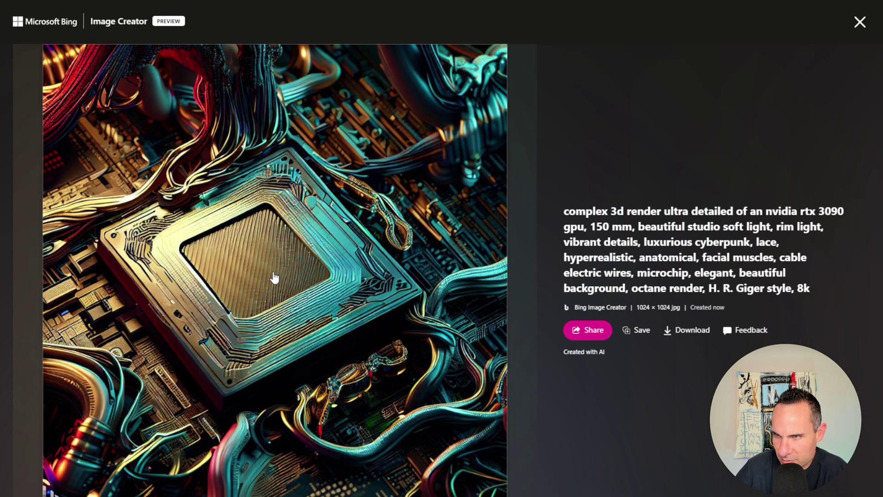
View the Bing results for the detailed "complex 3d render" nvidia rtx 3090 gpu prompt enlarged and return to the set
{"action": "left_click", "coordinate": [860, 22]}
{"action": "left_click", "coordinate": [488, 228]}
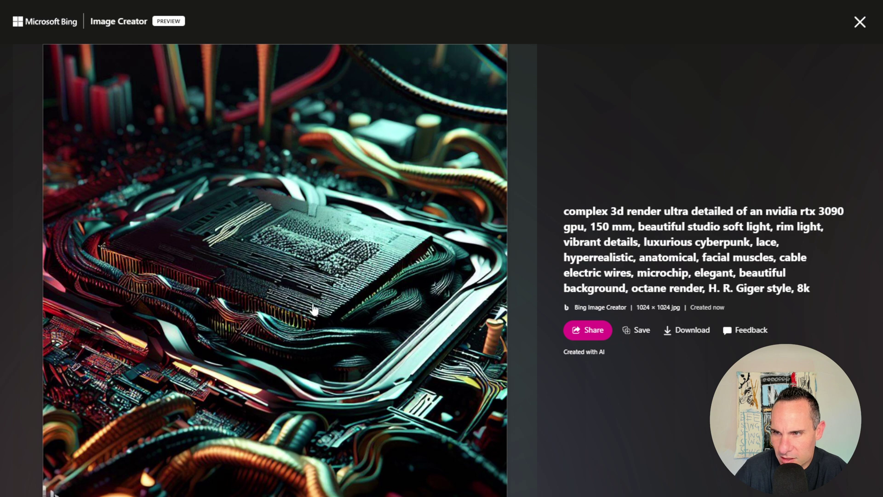
{"action": "left_click", "coordinate": [860, 22]}
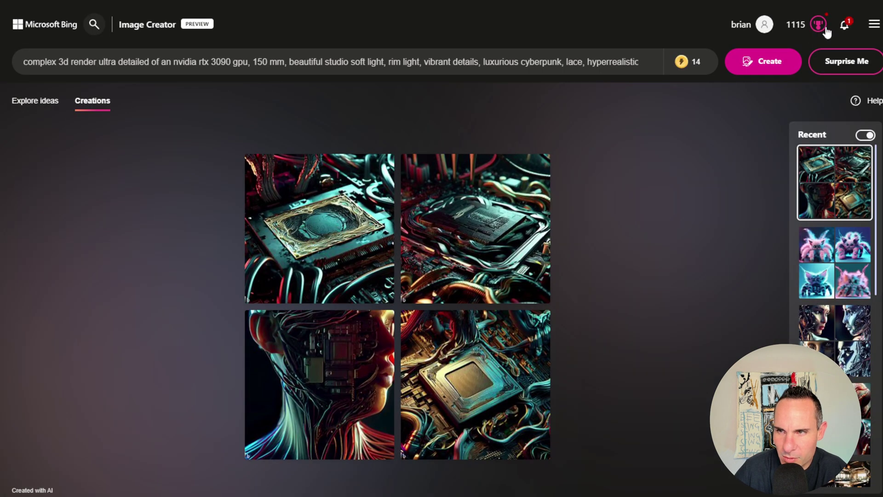
{"action": "left_click", "coordinate": [476, 385]}
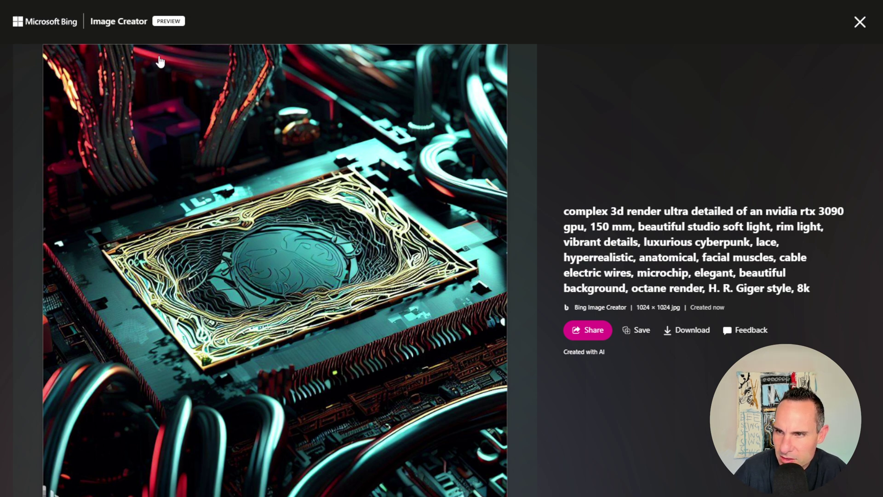
{"action": "left_click", "coordinate": [860, 22]}
{"action": "left_click", "coordinate": [266, 335]}
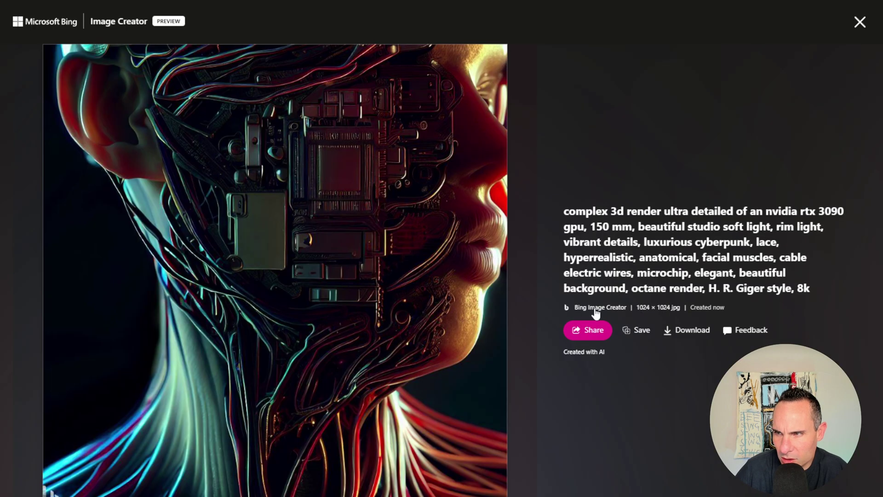
{"action": "left_click", "coordinate": [860, 22]}
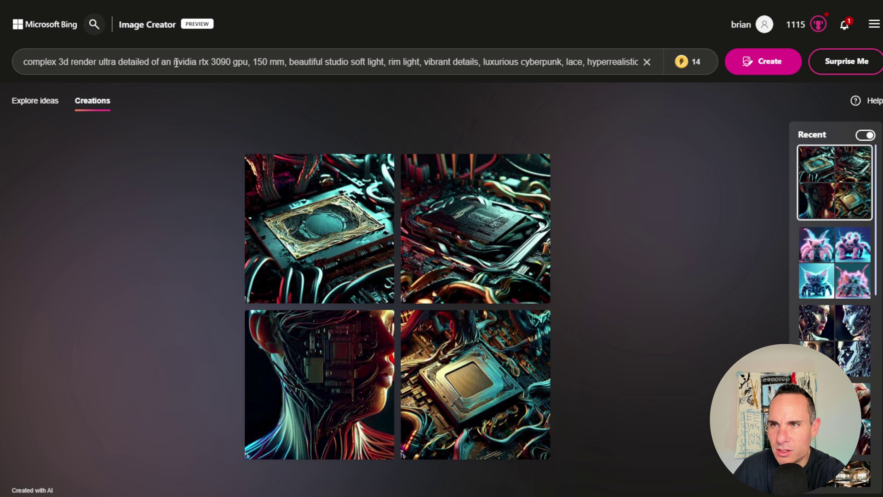
Shorten the prompt to "nvidia rtx 3090 gpu" and generate a new set of images
{"action": "left_click_drag", "start_coordinate": [176, 62], "coordinate": [23, 62]}
{"action": "key", "text": "BackSpace"}
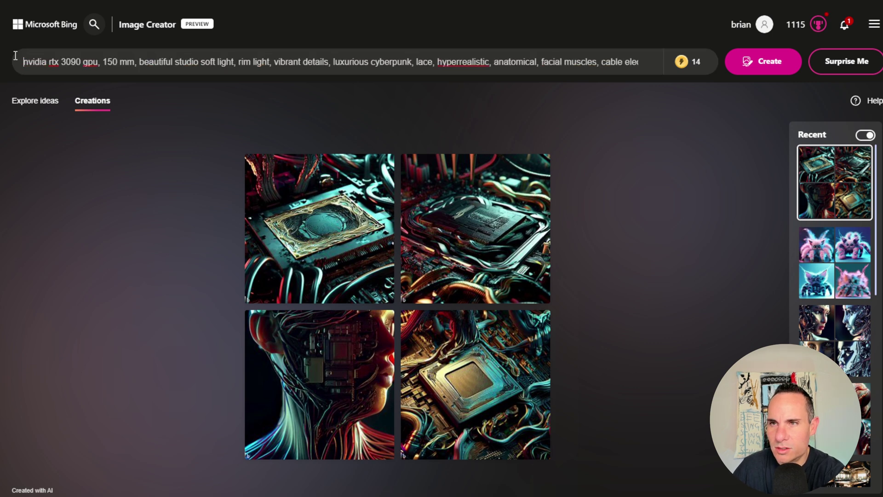
{"action": "left_click_drag", "start_coordinate": [103, 62], "coordinate": [653, 61]}
{"action": "type", "text": "nvidia rtx 3090 gpu"}
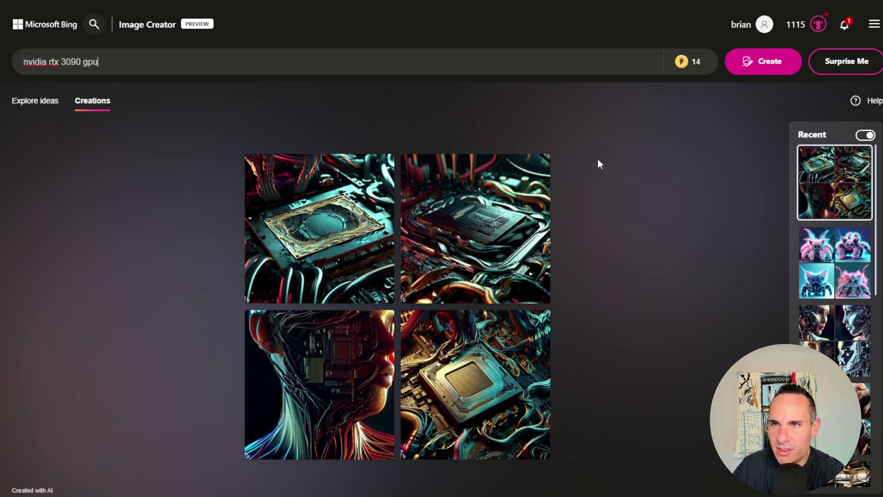
{"action": "left_click", "coordinate": [760, 65]}
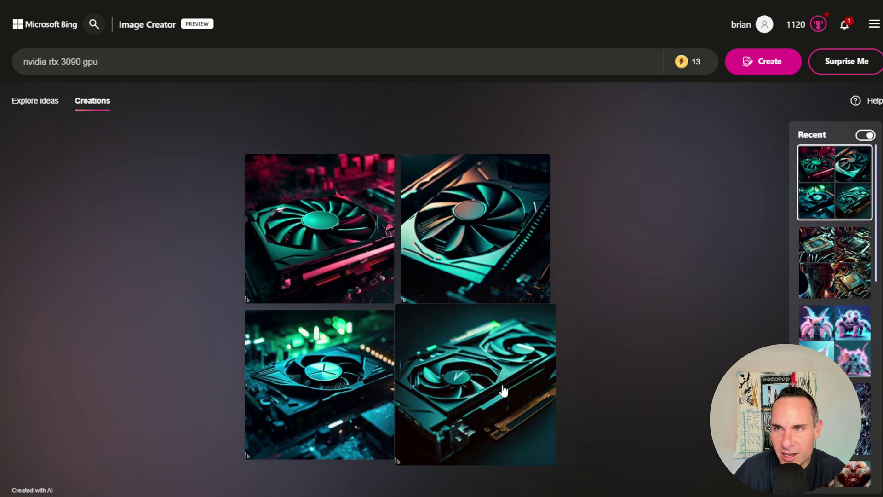
View each of the four "nvidia rtx 3090 gpu" results enlarged
{"action": "left_click", "coordinate": [500, 390]}
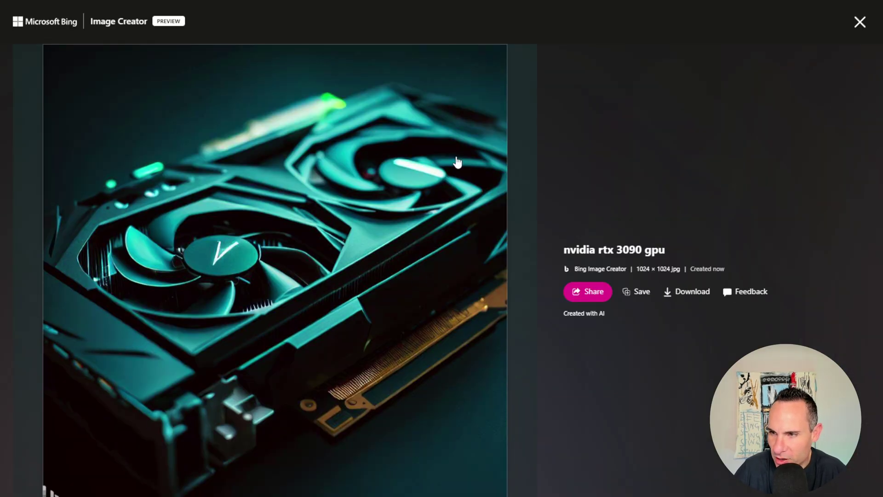
{"action": "left_click", "coordinate": [860, 23]}
{"action": "left_click", "coordinate": [313, 386]}
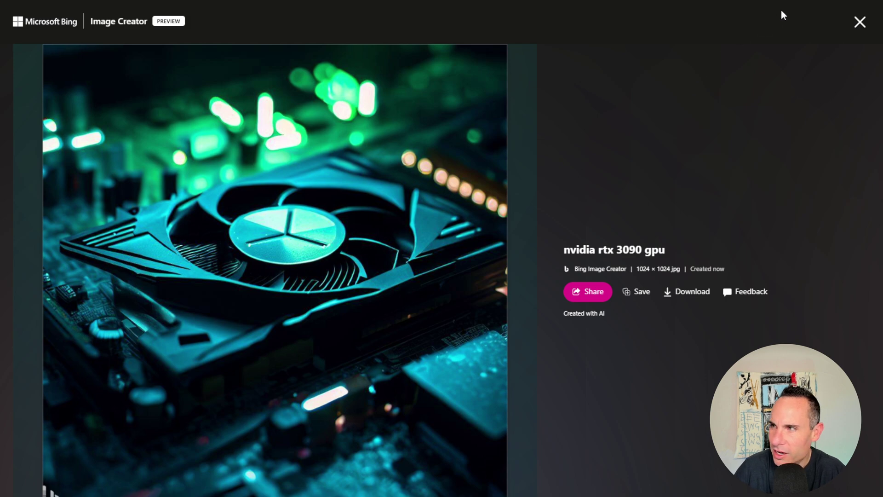
{"action": "left_click", "coordinate": [859, 24]}
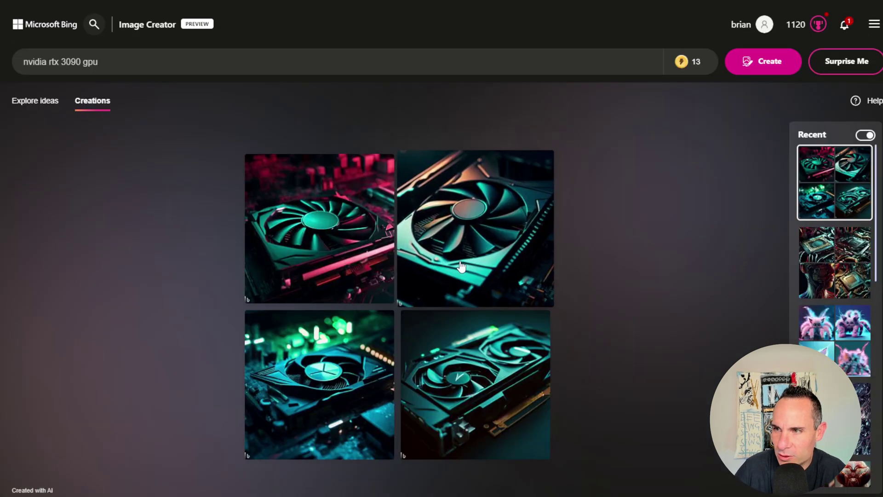
{"action": "left_click", "coordinate": [460, 260]}
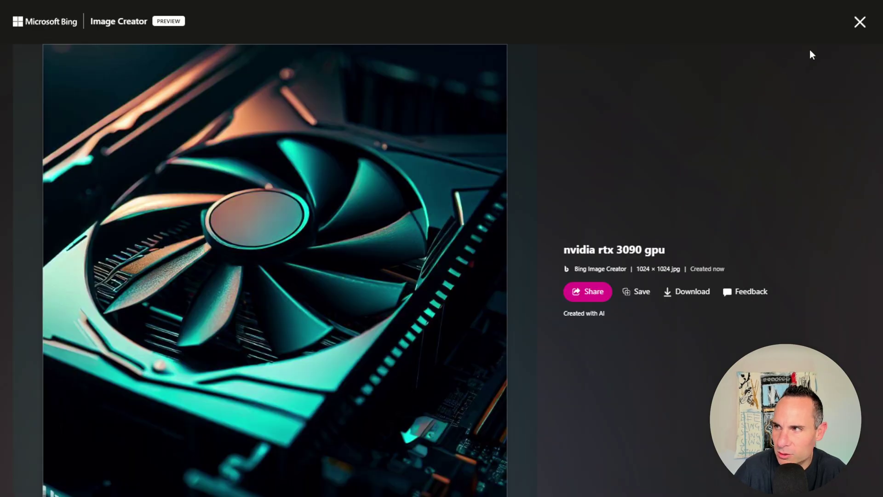
{"action": "left_click", "coordinate": [860, 23]}
{"action": "left_click", "coordinate": [344, 238]}
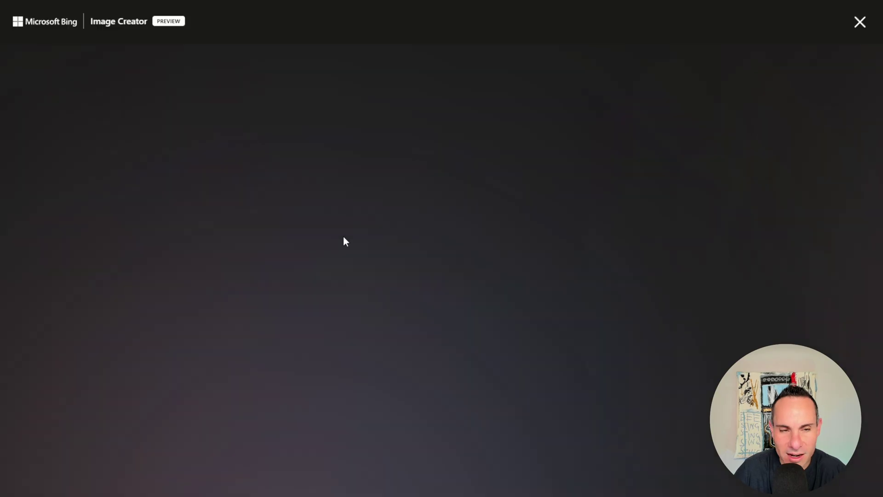